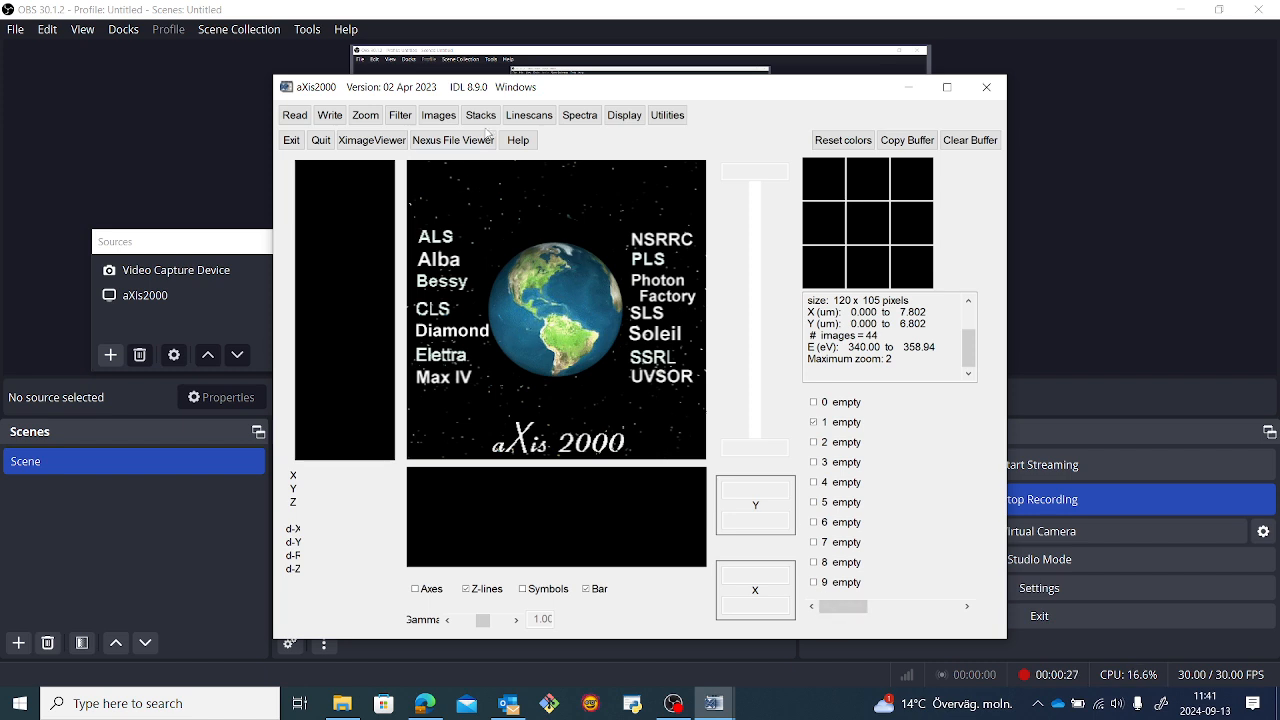
Start a Stack fit on 16a_od.ncb without reading a fit parameter file, using 3 components.
{"action": "left_click", "coordinate": [482, 119]}
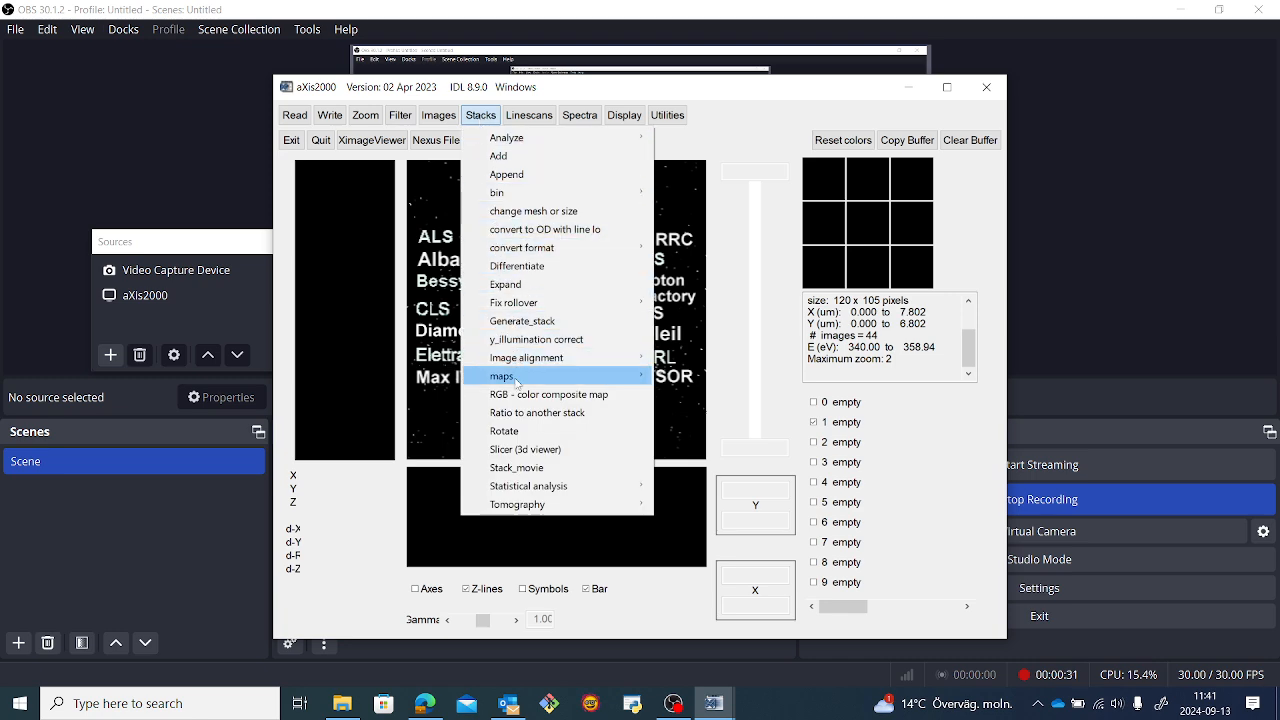
{"action": "mouse_move", "coordinate": [517, 381]}
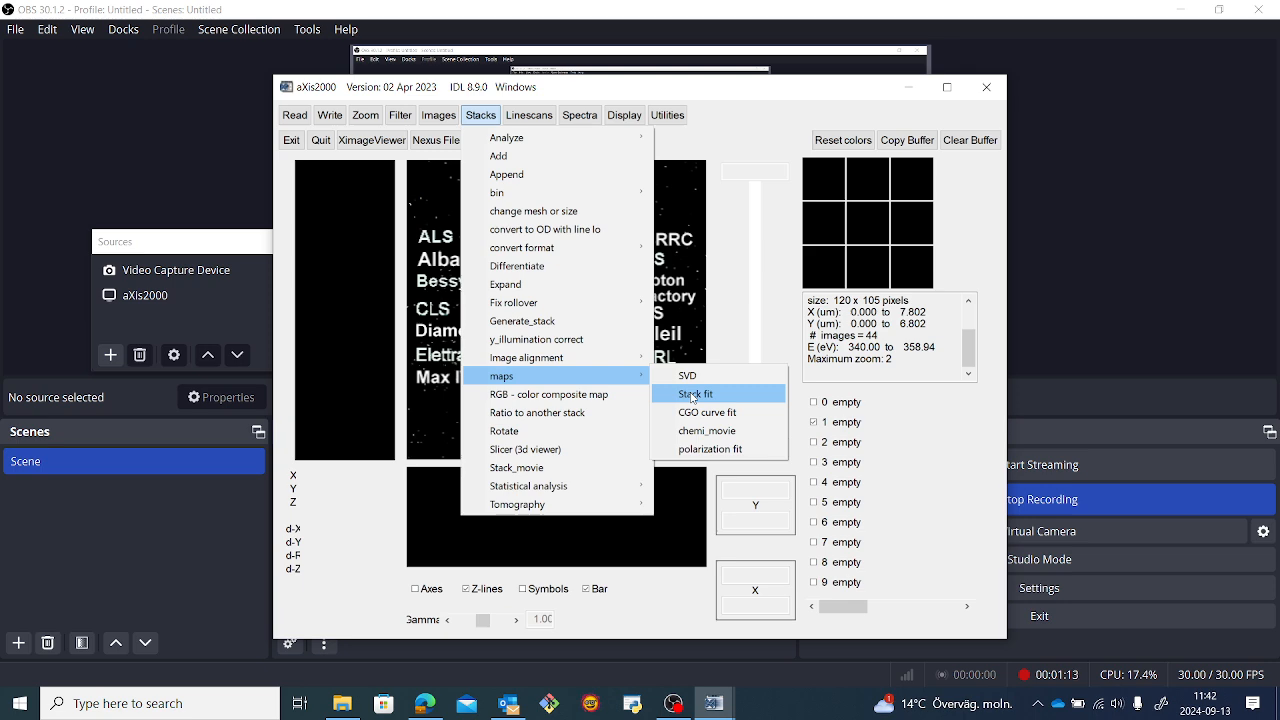
{"action": "left_click", "coordinate": [694, 394]}
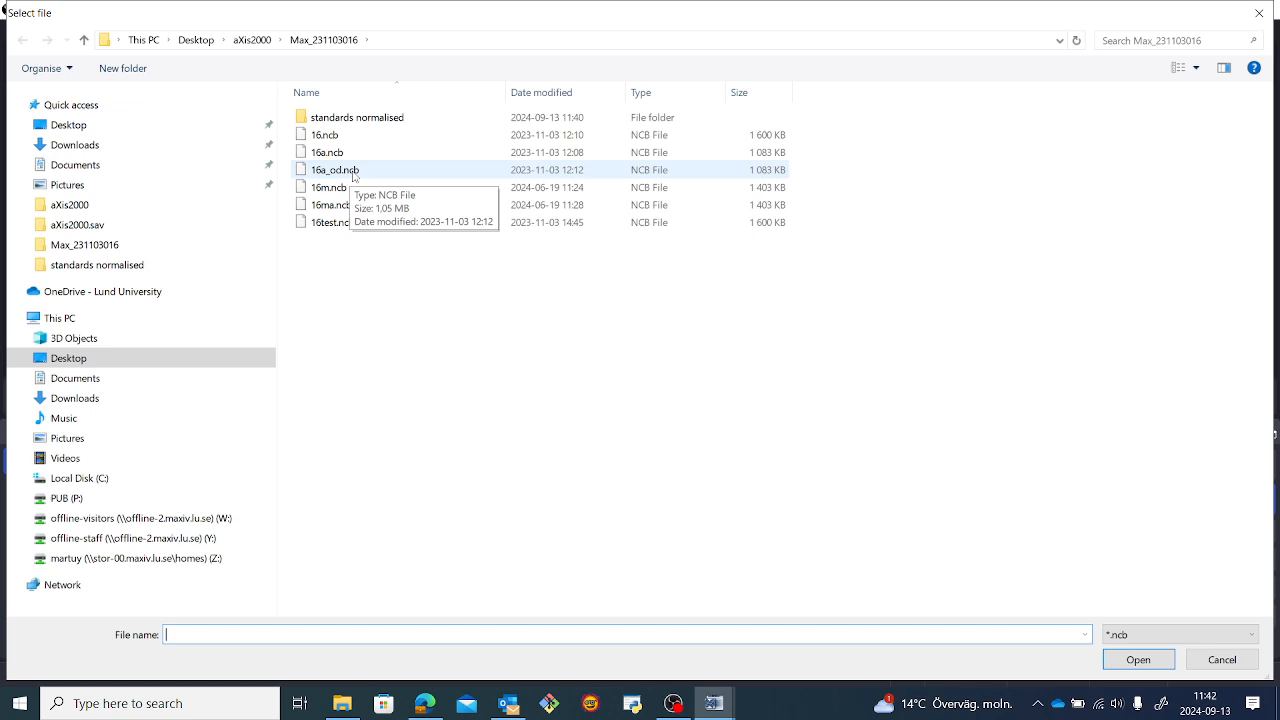
{"action": "double_click", "coordinate": [353, 176]}
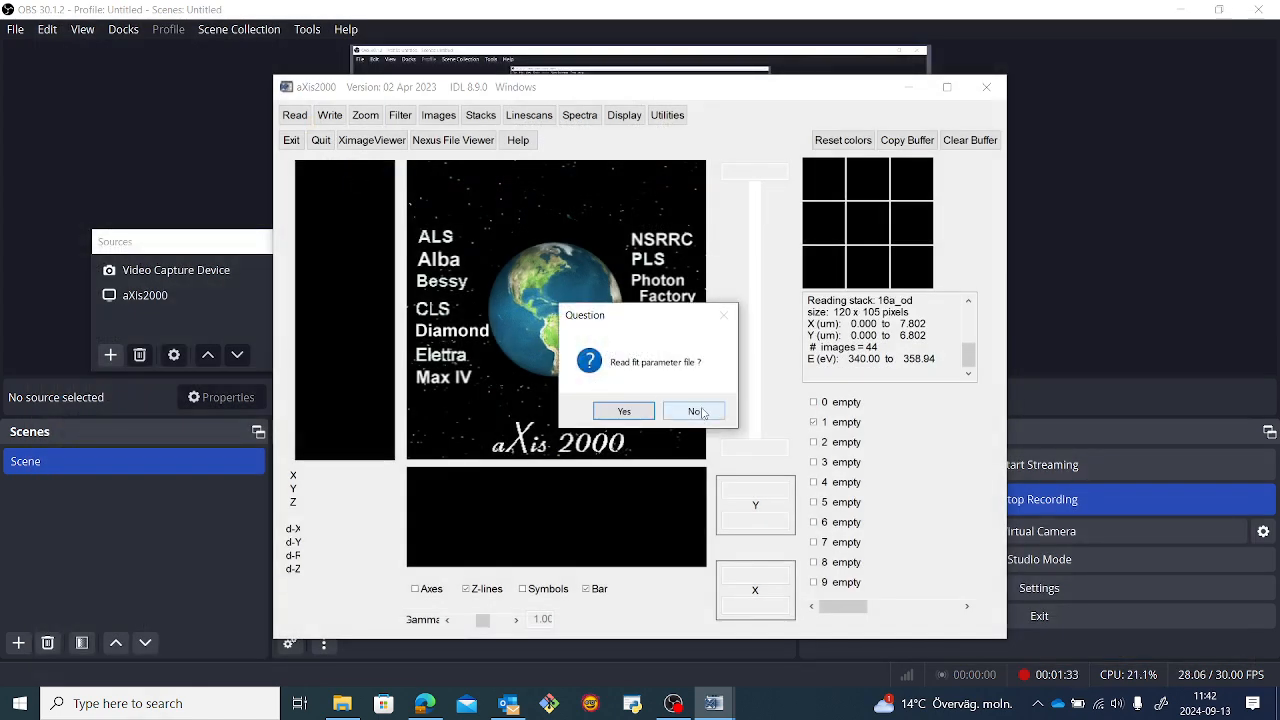
{"action": "left_click", "coordinate": [702, 412]}
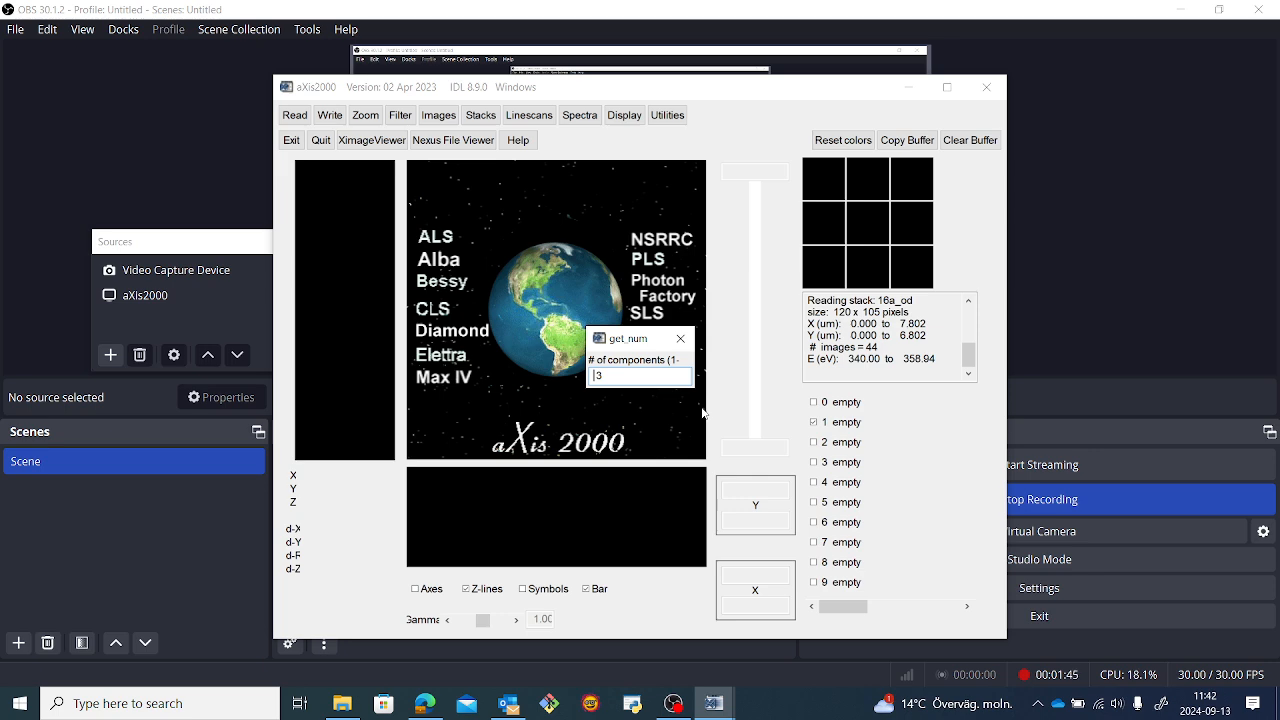
{"action": "key", "text": "Return"}
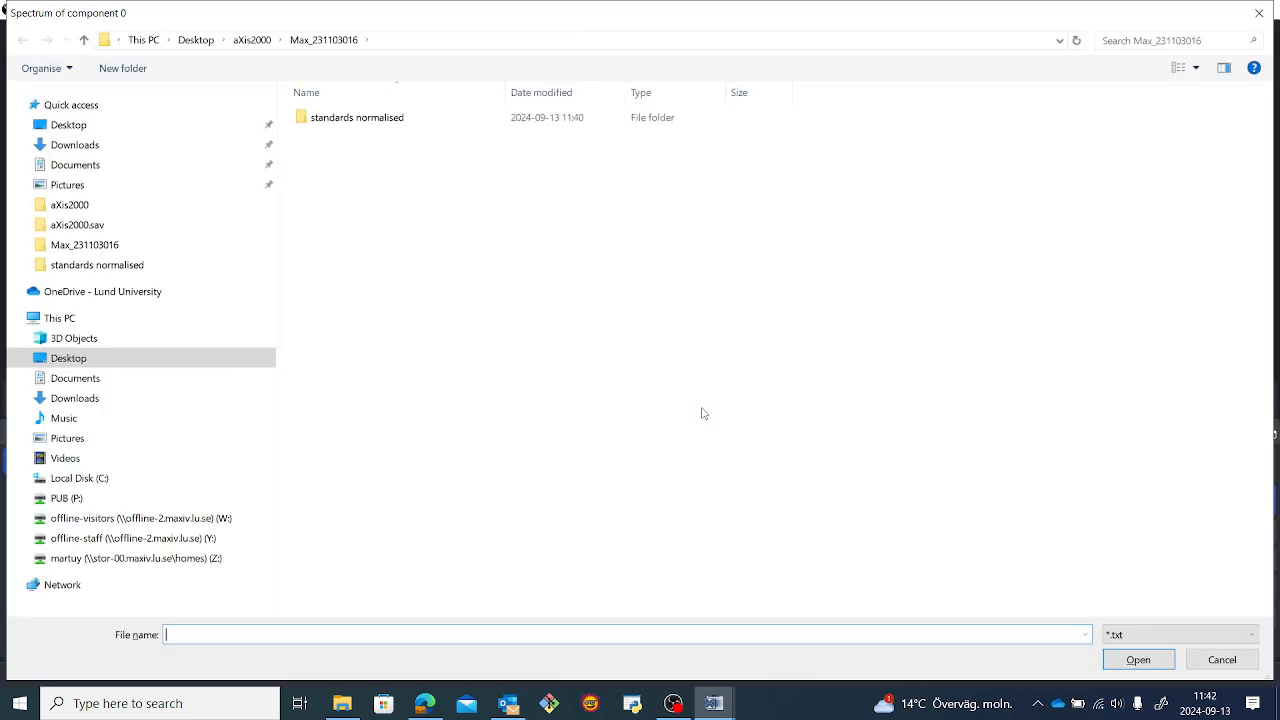
Load calcite.txt from the standards normalised folder as the component 0 spectrum and name it calcite.
{"action": "double_click", "coordinate": [376, 118]}
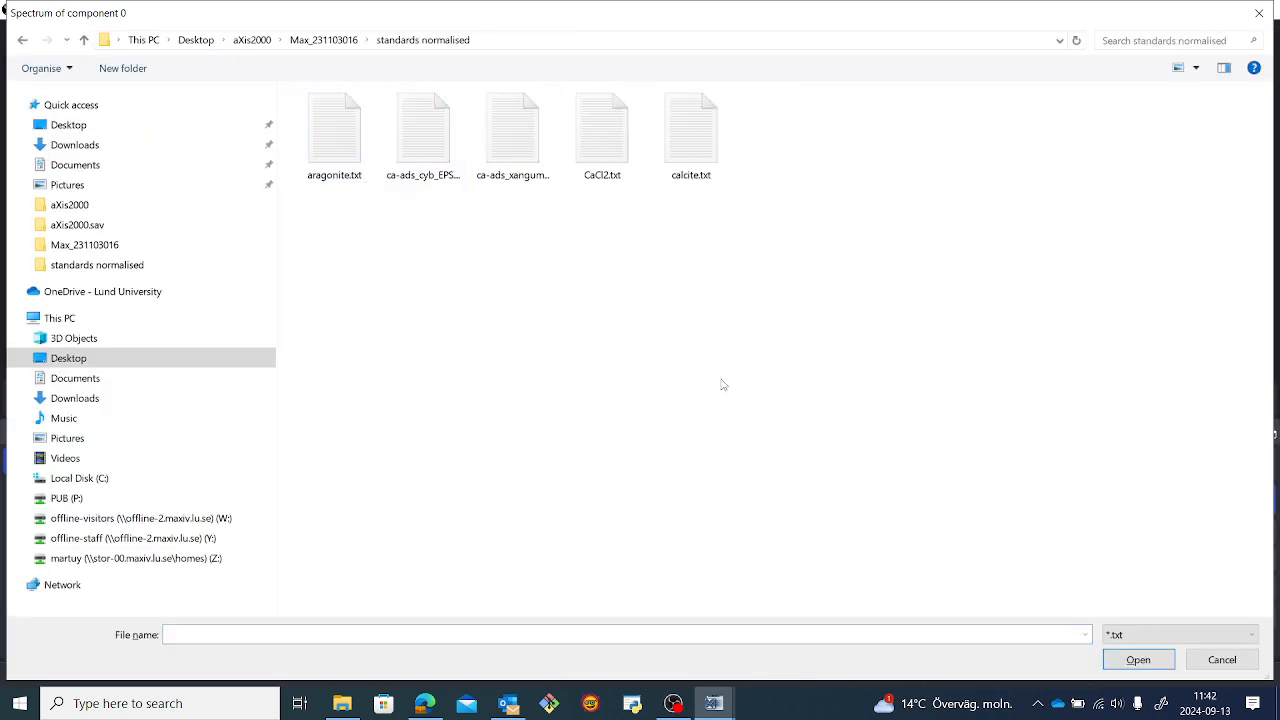
{"action": "double_click", "coordinate": [691, 135]}
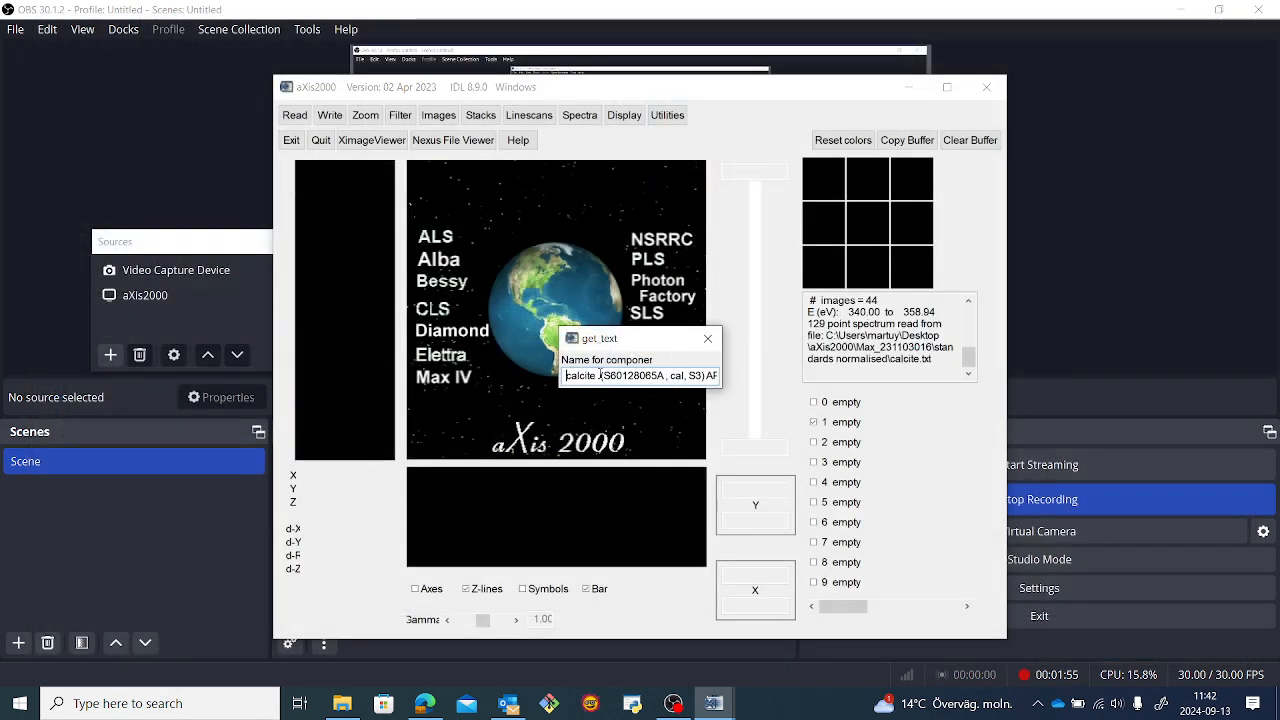
{"action": "left_click_drag", "start_coordinate": [600, 375], "coordinate": [803, 385]}
{"action": "key", "text": "BackSpace"}
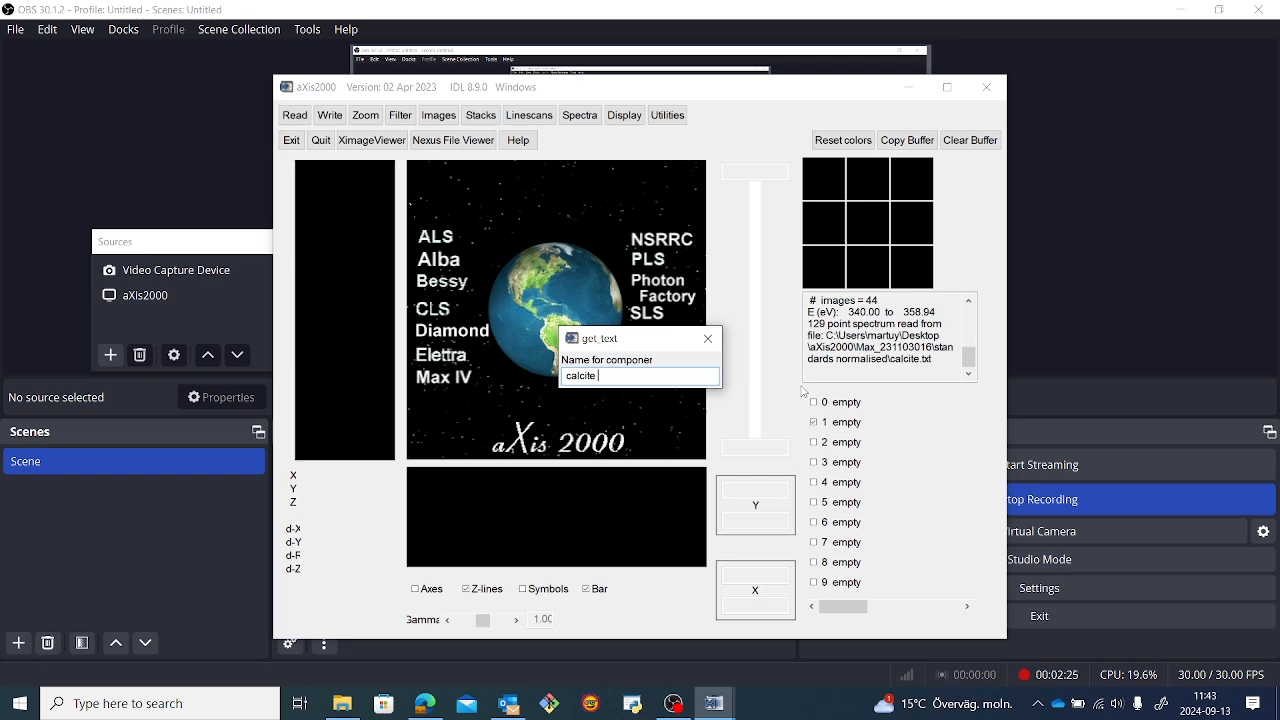
{"action": "key", "text": "Return"}
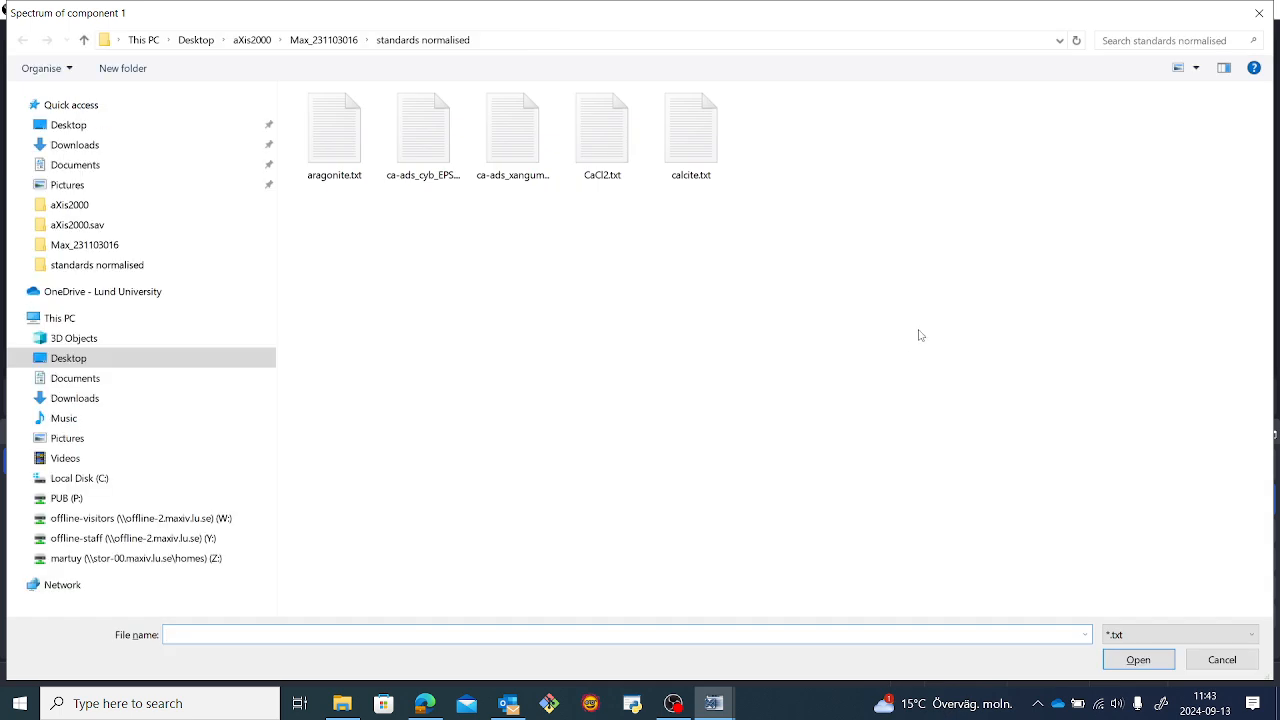
Load aragonite.txt as the component 1 spectrum and shorten its name to aragonite.
{"action": "double_click", "coordinate": [333, 150]}
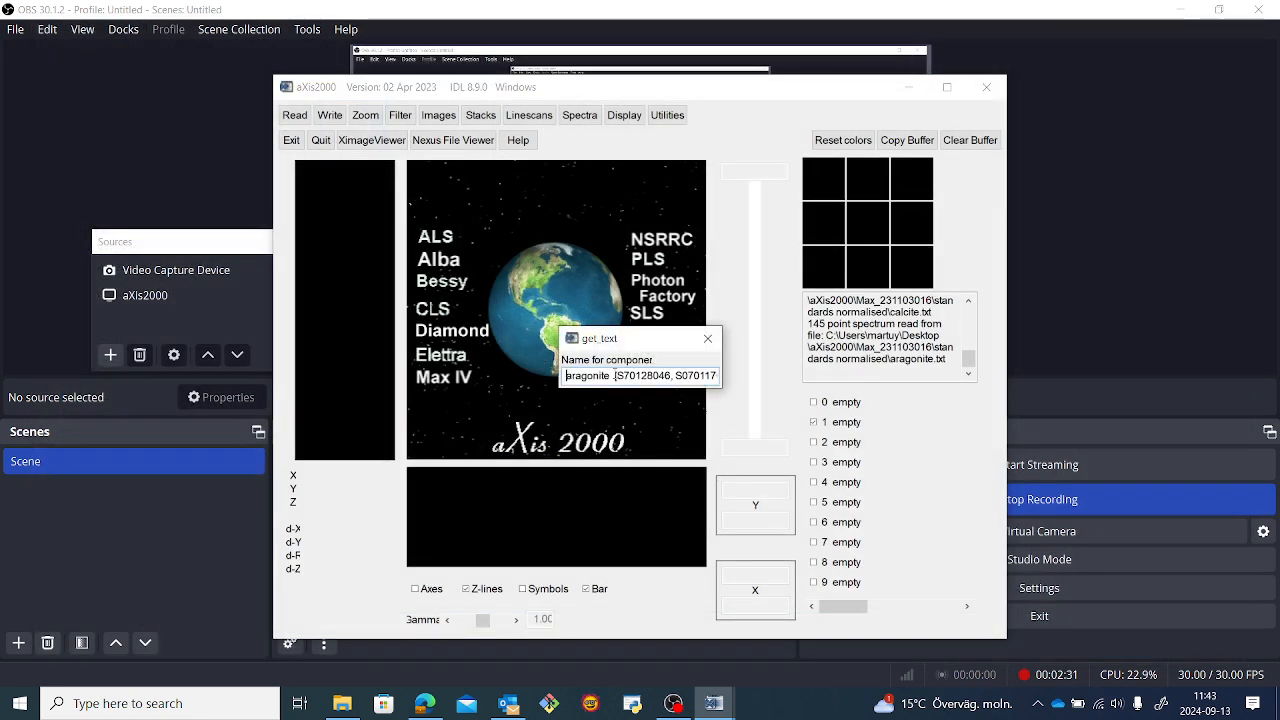
{"action": "left_click_drag", "start_coordinate": [615, 375], "coordinate": [812, 392]}
{"action": "left_click", "coordinate": [818, 398]}
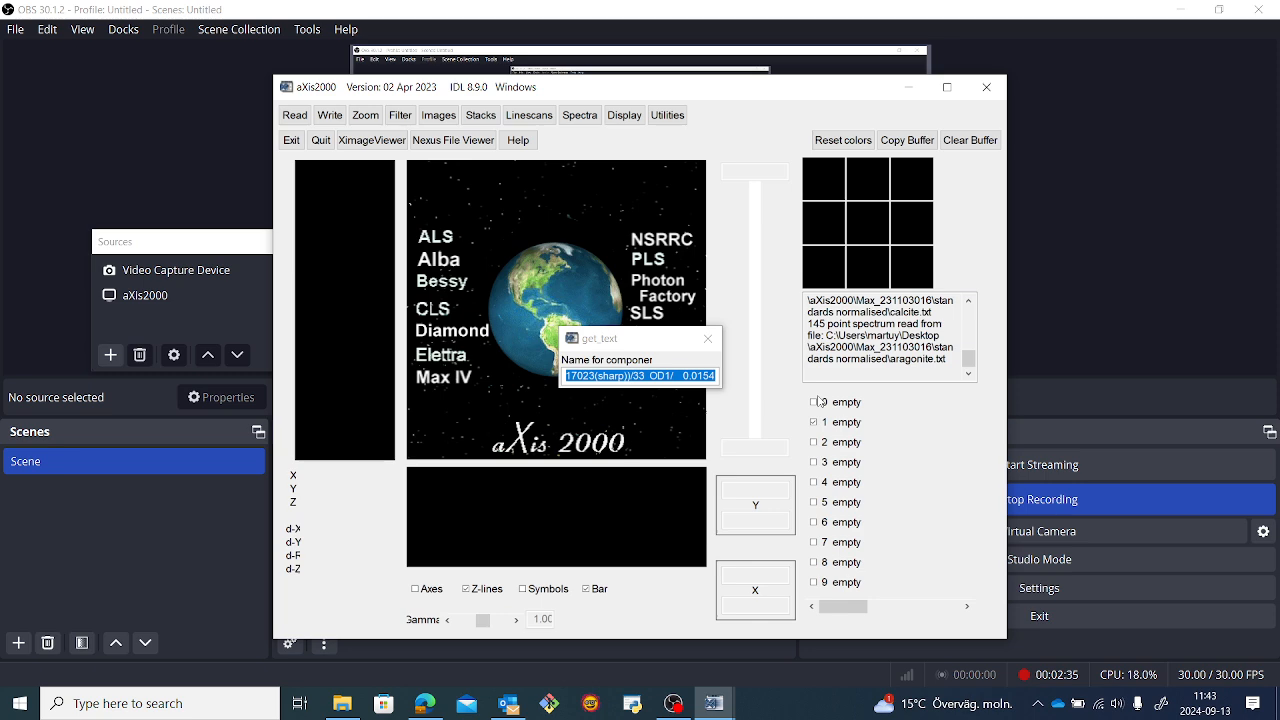
{"action": "left_click", "coordinate": [611, 375]}
{"action": "key", "text": "ctrl+a"}
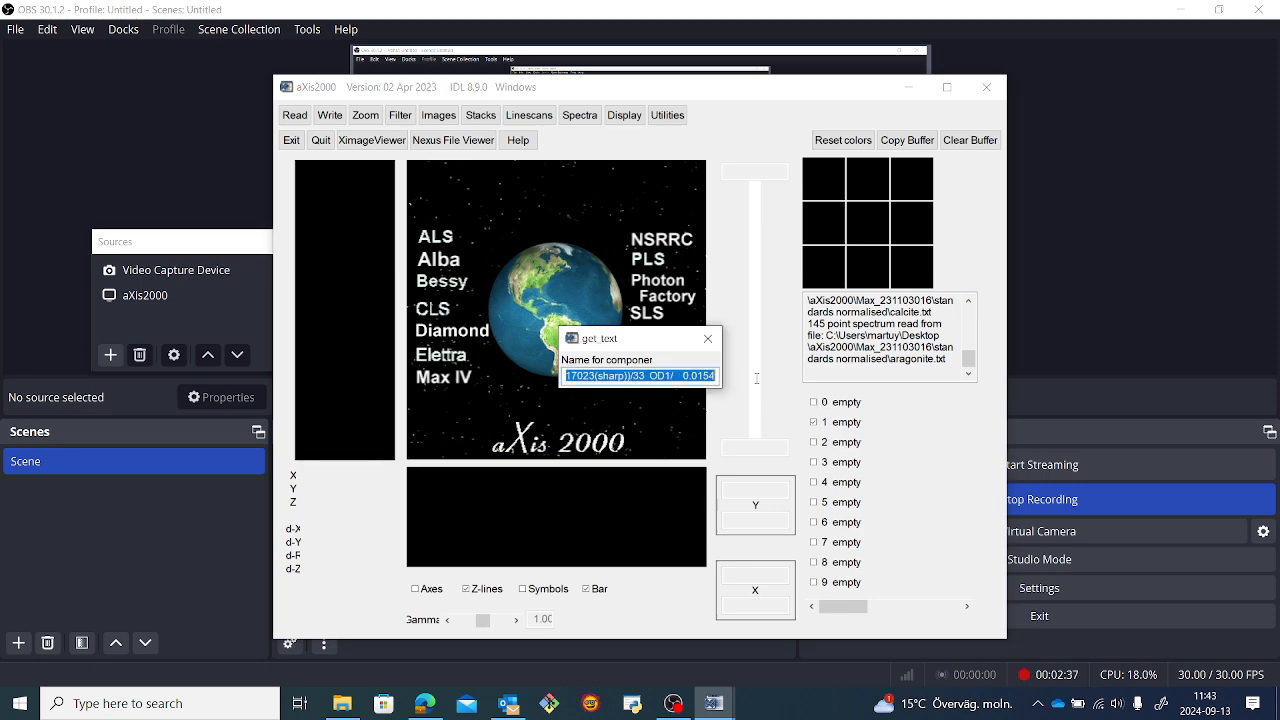
{"action": "key", "text": "BackSpace"}
{"action": "type", "text": "3, S0701"}
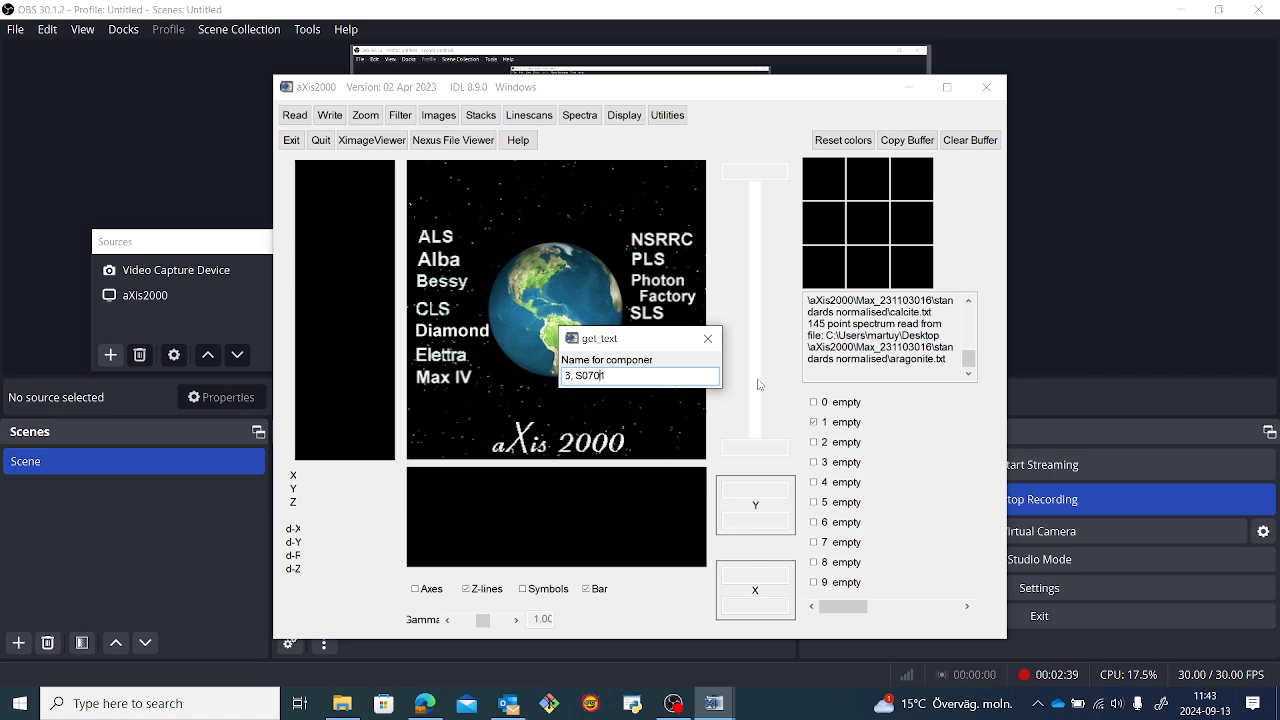
{"action": "key", "text": "Left"}
{"action": "key", "text": "Left"}
{"action": "key", "text": "Left"}
{"action": "left_click", "coordinate": [636, 378]}
{"action": "key", "text": "BackSpace"}
{"action": "key", "text": "BackSpace"}
{"action": "key", "text": "BackSpace"}
{"action": "key", "text": "BackSpace"}
{"action": "key", "text": "BackSpace"}
{"action": "key", "text": "BackSpace"}
{"action": "key", "text": "BackSpace"}
{"action": "key", "text": "BackSpace"}
{"action": "key", "text": "BackSpace"}
{"action": "key", "text": "BackSpace"}
{"action": "key", "text": "BackSpace"}
{"action": "key", "text": "BackSpace"}
{"action": "key", "text": "BackSpace"}
{"action": "key", "text": "BackSpace"}
{"action": "key", "text": "BackSpace"}
{"action": "key", "text": "Return"}
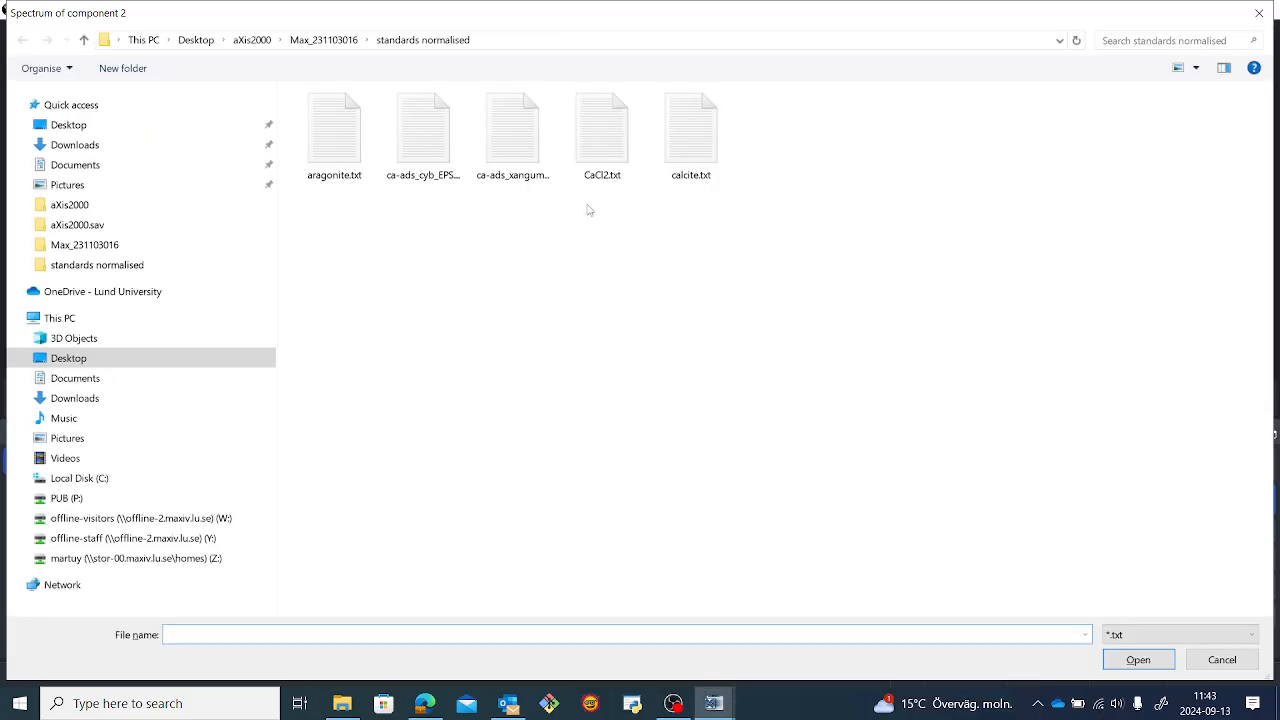
Load CaCl2.txt as the component 2 spectrum and shorten its name to CaCl2.
{"action": "double_click", "coordinate": [607, 138]}
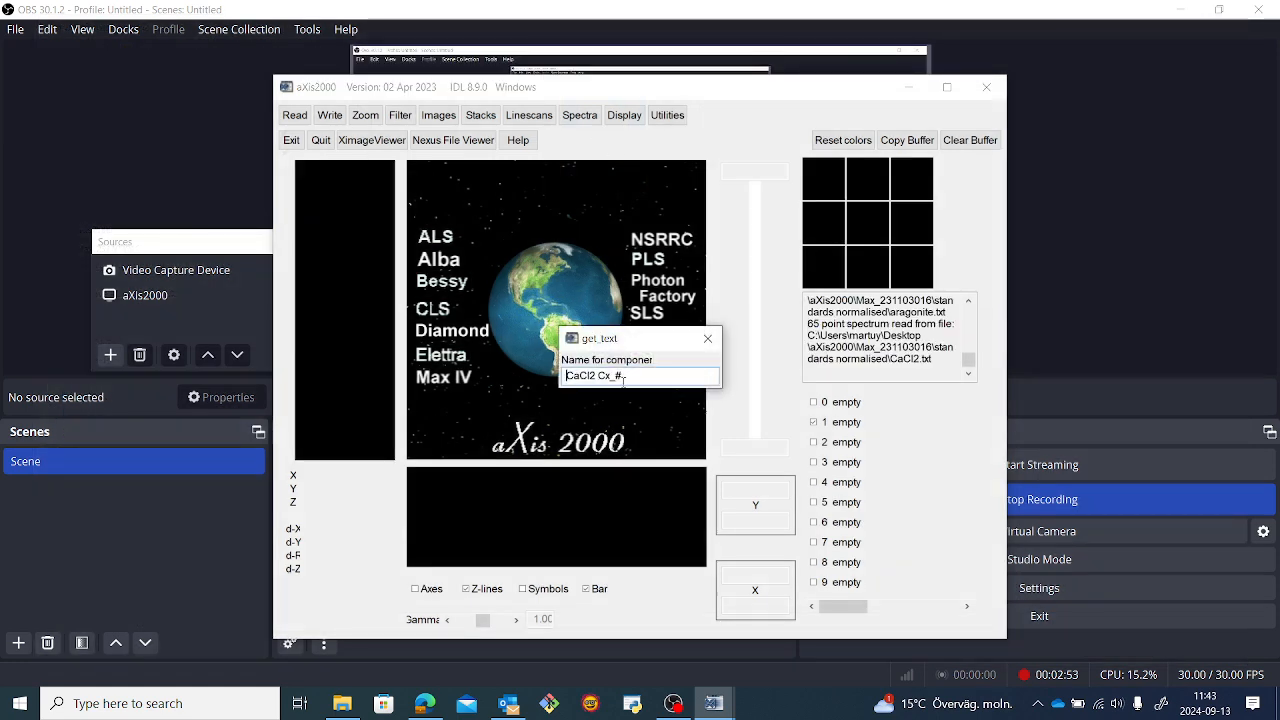
{"action": "left_click", "coordinate": [632, 375]}
{"action": "key", "text": "BackSpace"}
{"action": "key", "text": "BackSpace"}
{"action": "key", "text": "BackSpace"}
{"action": "key", "text": "BackSpace"}
{"action": "key", "text": "BackSpace"}
{"action": "key", "text": "Return"}
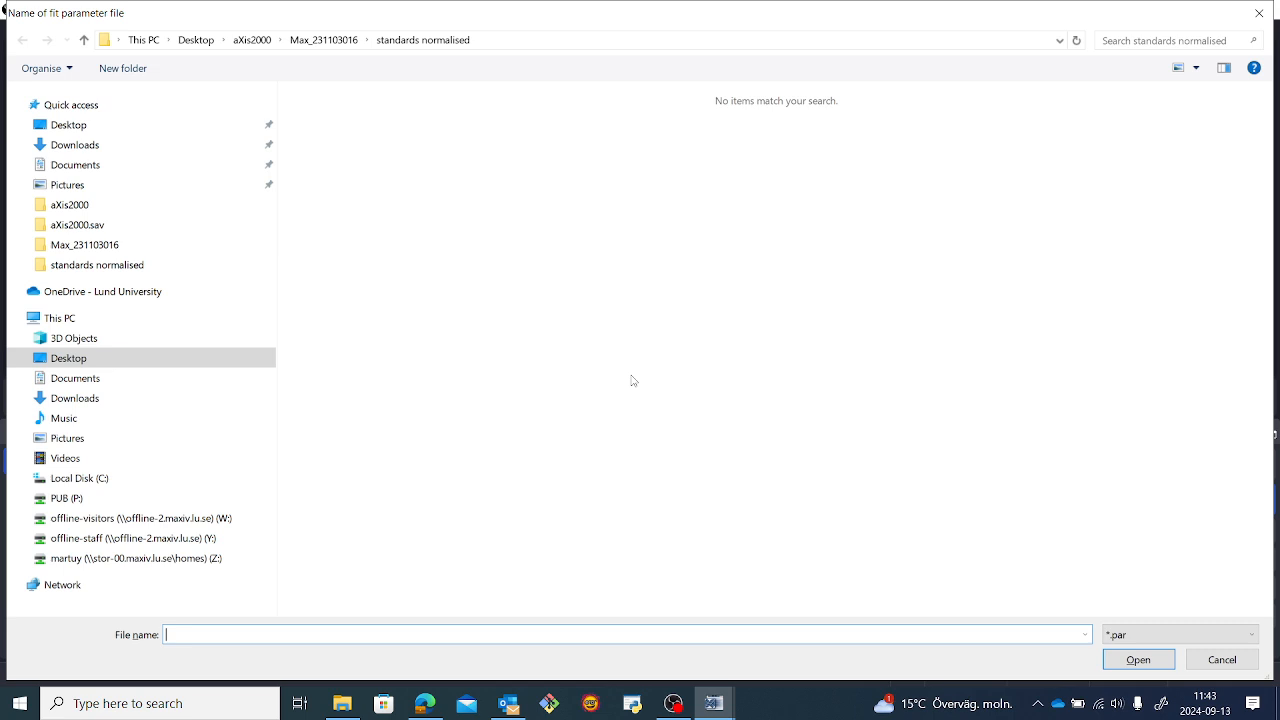
Save the fit parameter file under the name stackfit.
{"action": "type", "text": "stackfit"}
{"action": "key", "text": "Return"}
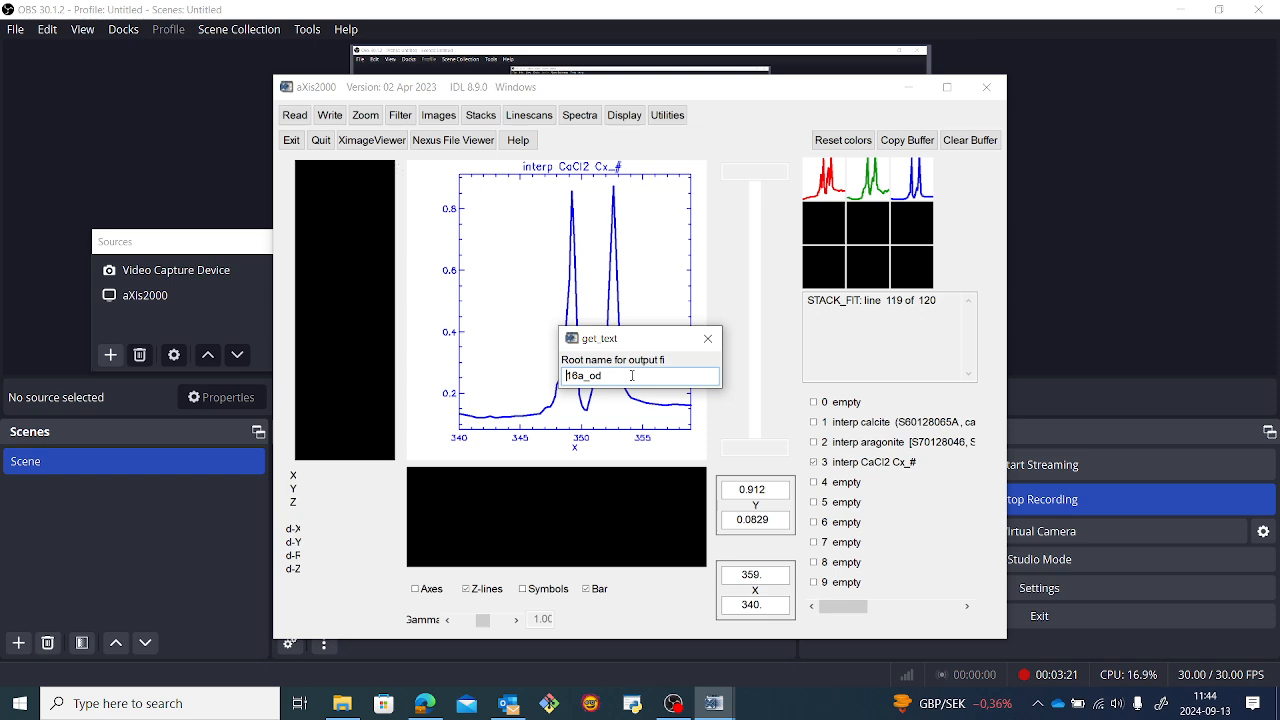
Accept 16a_od as the root name for the output files and save the residuals stack as residuals.
{"action": "key", "text": "Return"}
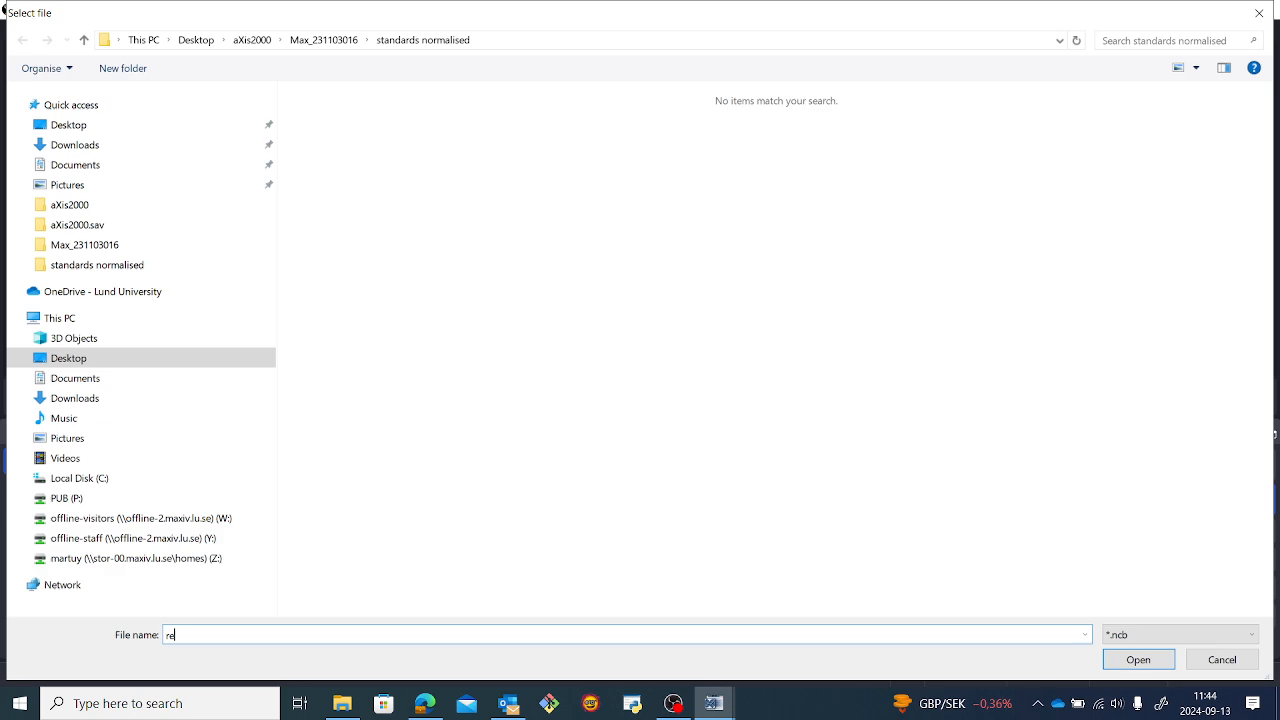
{"action": "key", "text": "Return"}
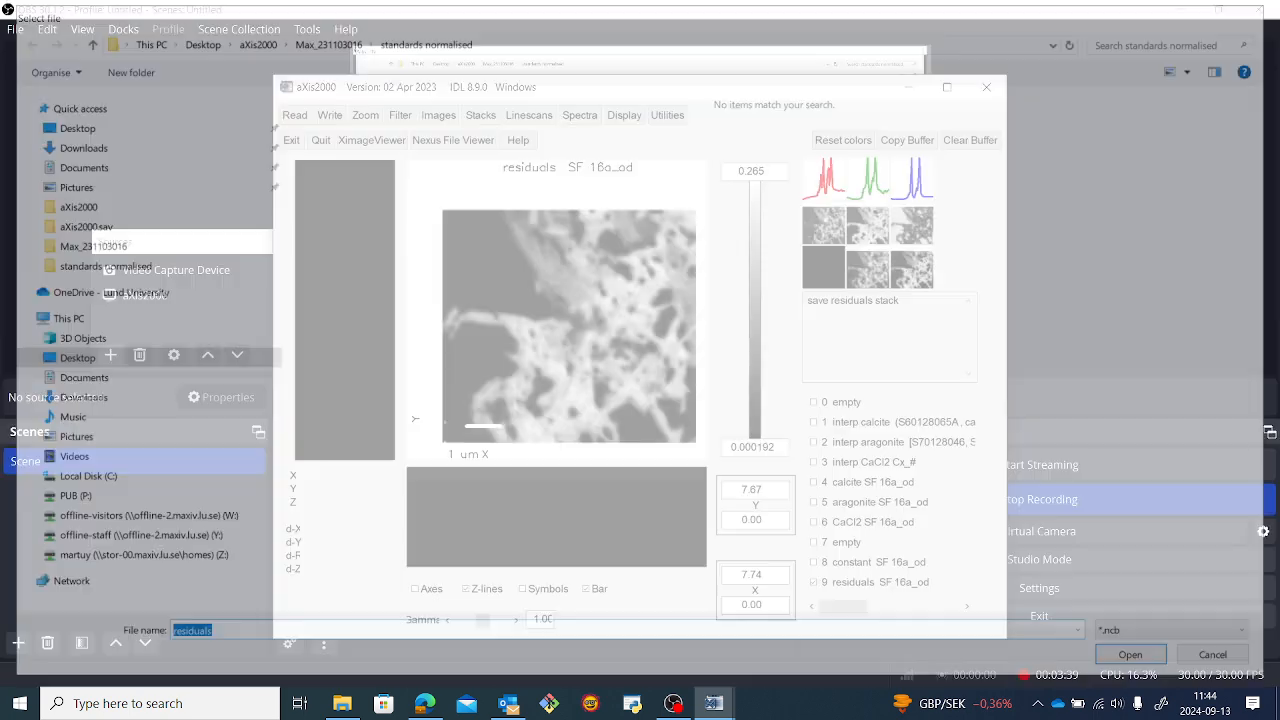
Examine the fitted calcite, aragonite and CaCl2 component maps along with the constant and residuals maps.
{"action": "left_click", "coordinate": [828, 222]}
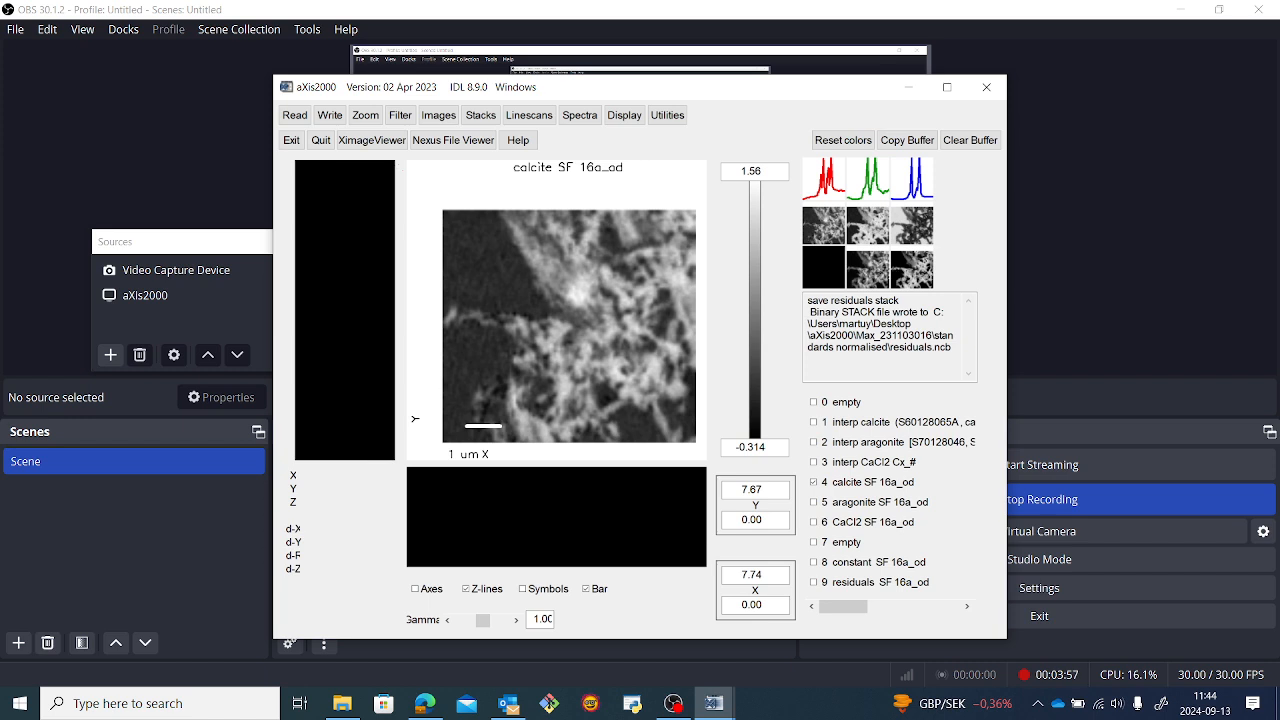
{"action": "left_click", "coordinate": [868, 266]}
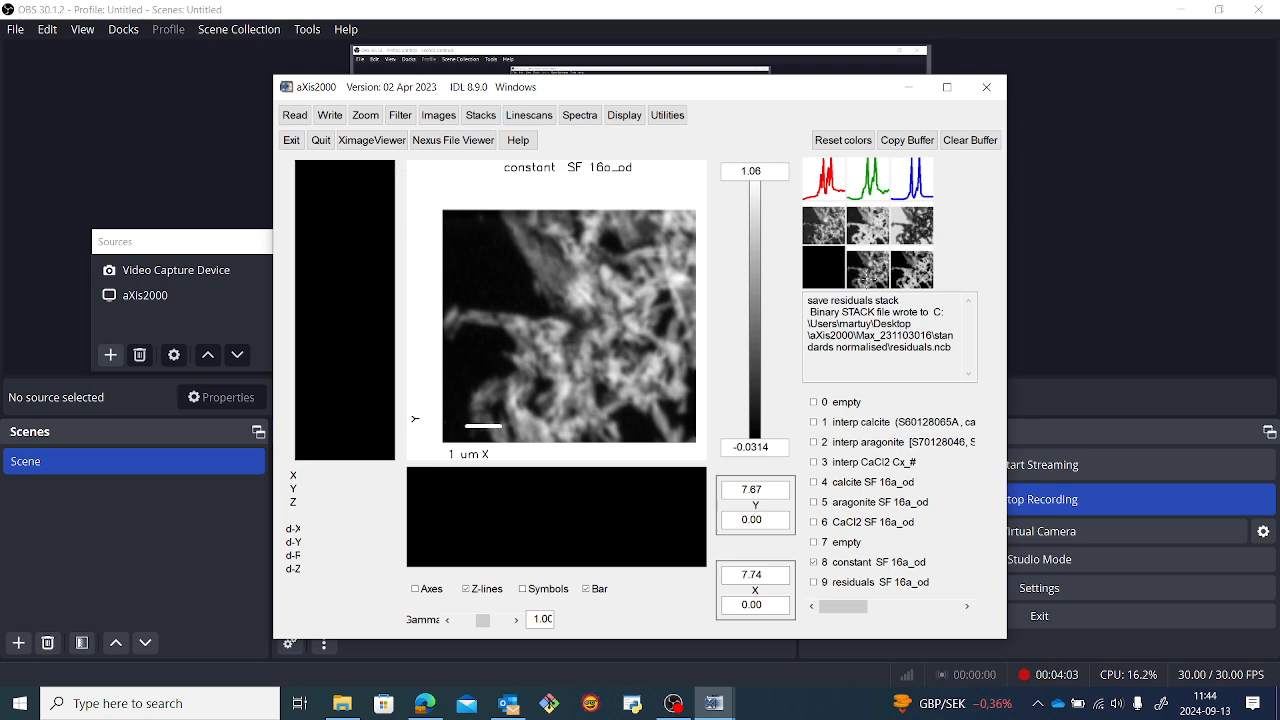
{"action": "left_click", "coordinate": [822, 228]}
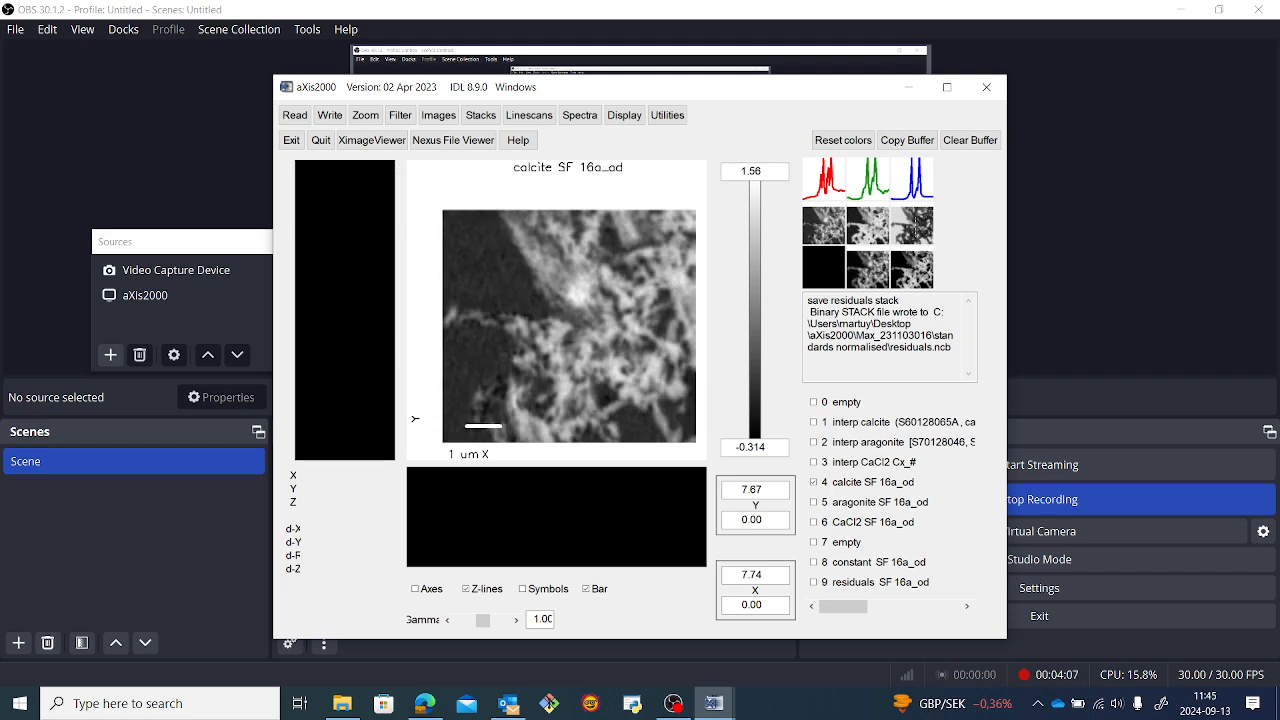
{"action": "left_click", "coordinate": [907, 229]}
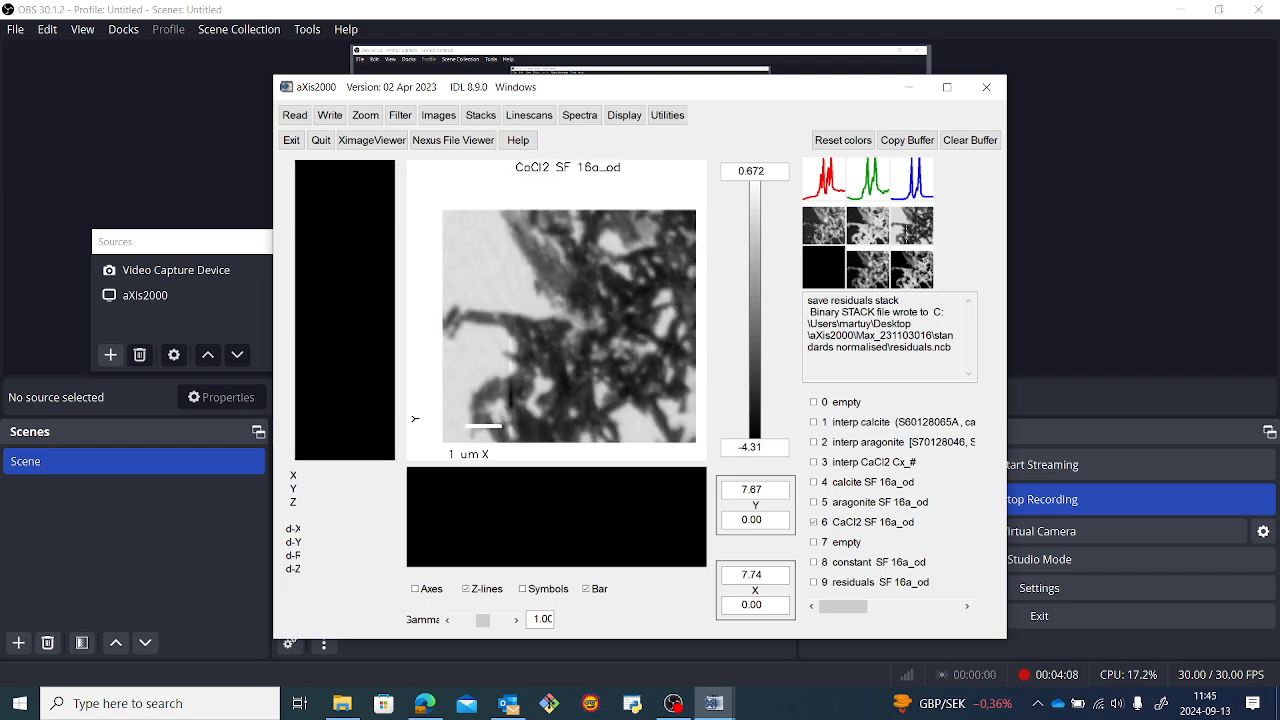
{"action": "left_click", "coordinate": [834, 232]}
{"action": "left_click", "coordinate": [856, 233]}
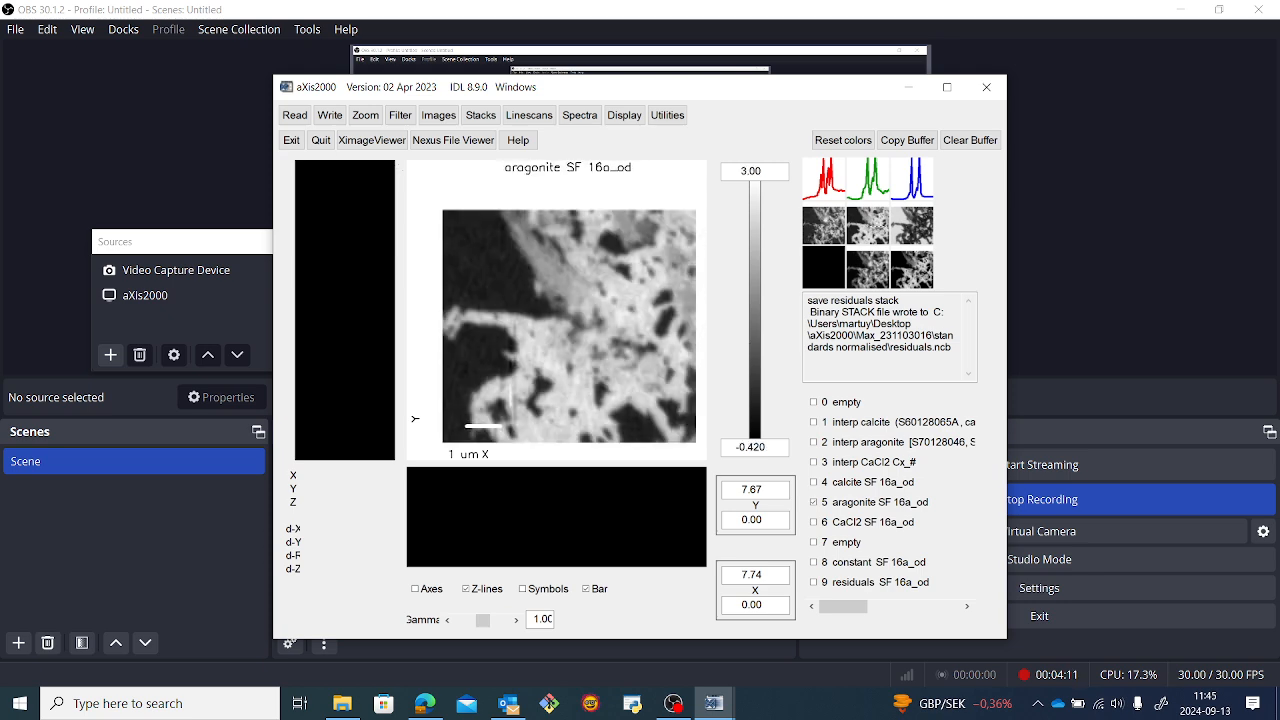
{"action": "left_click", "coordinate": [920, 224]}
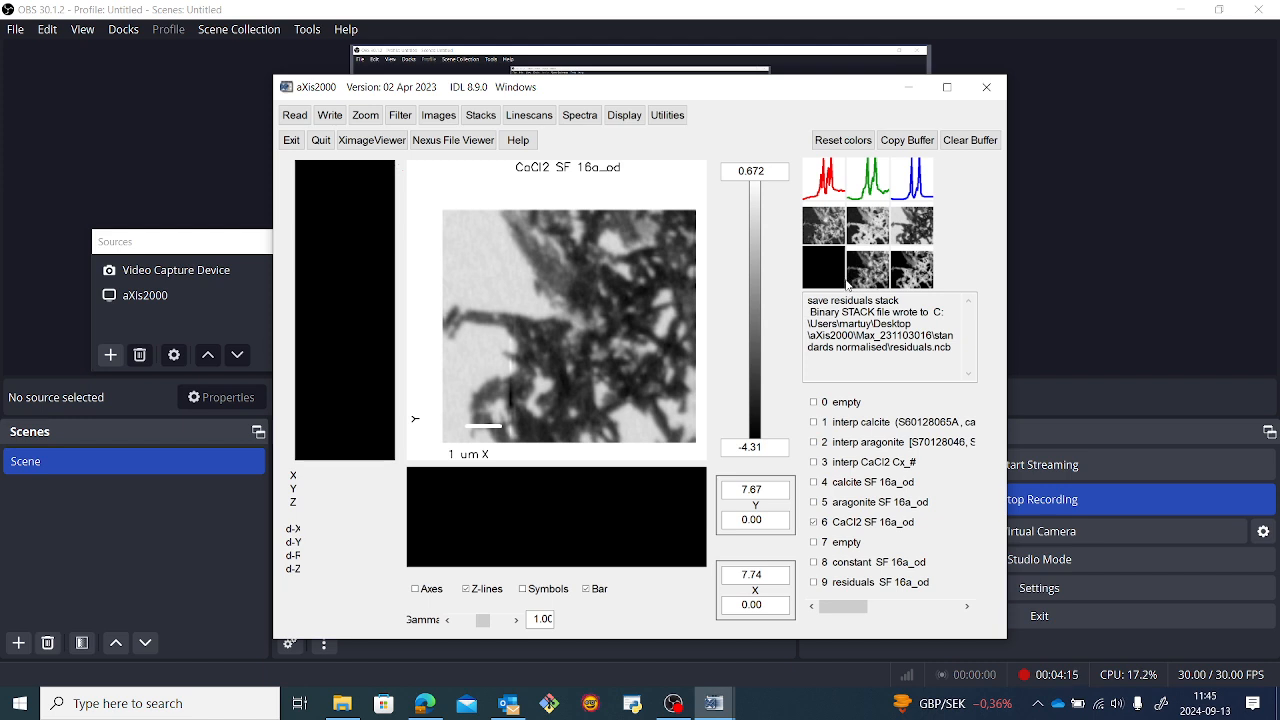
{"action": "left_click", "coordinate": [867, 268]}
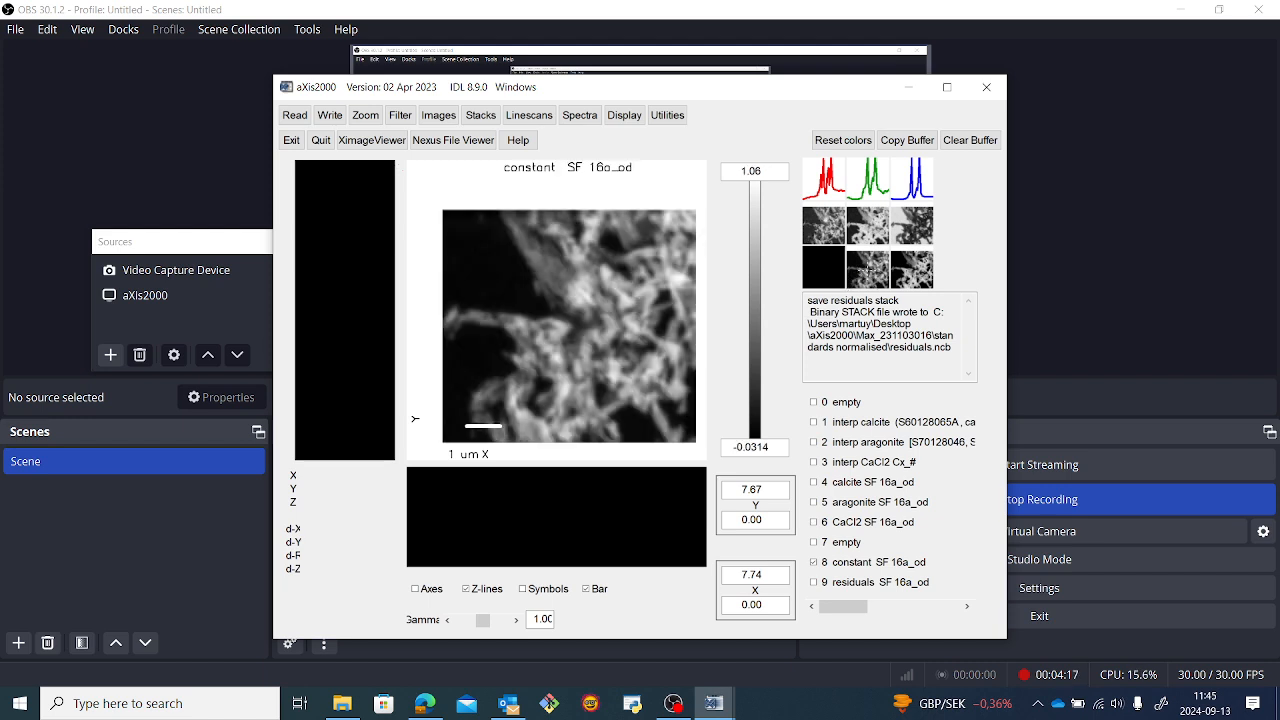
{"action": "left_click", "coordinate": [922, 268]}
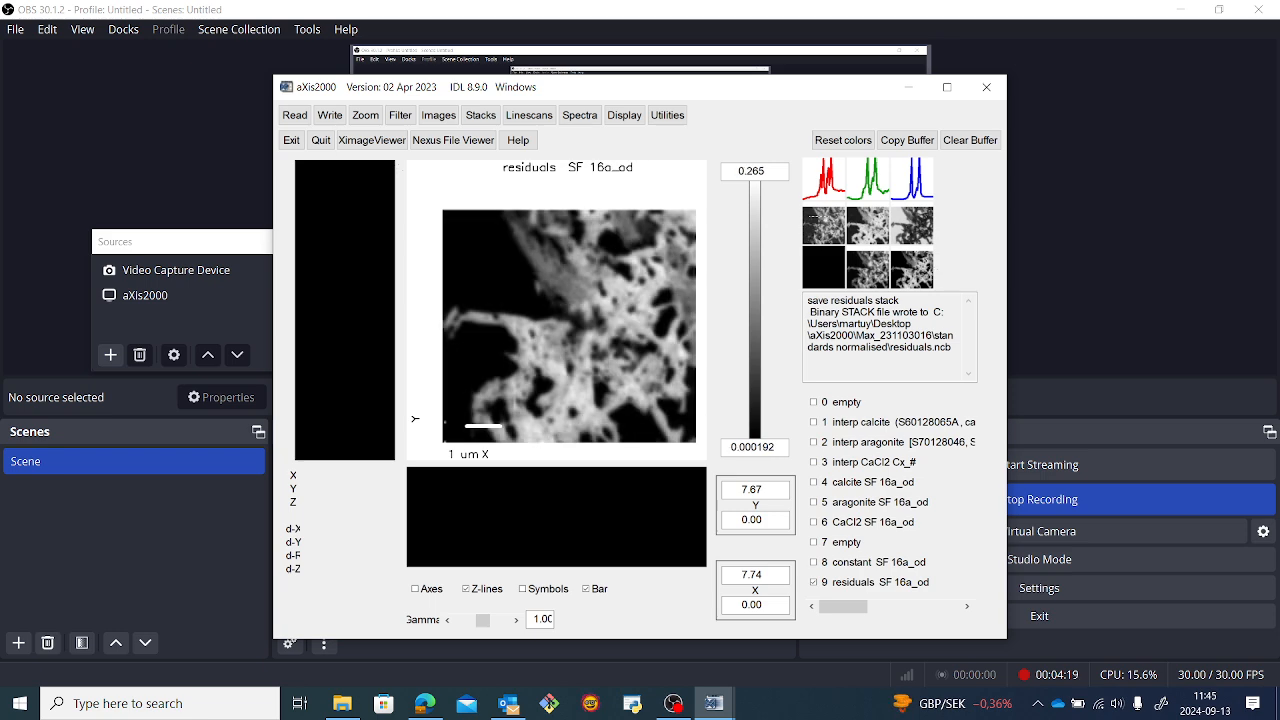
Clip the calcite map's signal by histogram from about -0.0016 to 1.6 and copy the result over the original calcite map.
{"action": "left_click", "coordinate": [814, 216]}
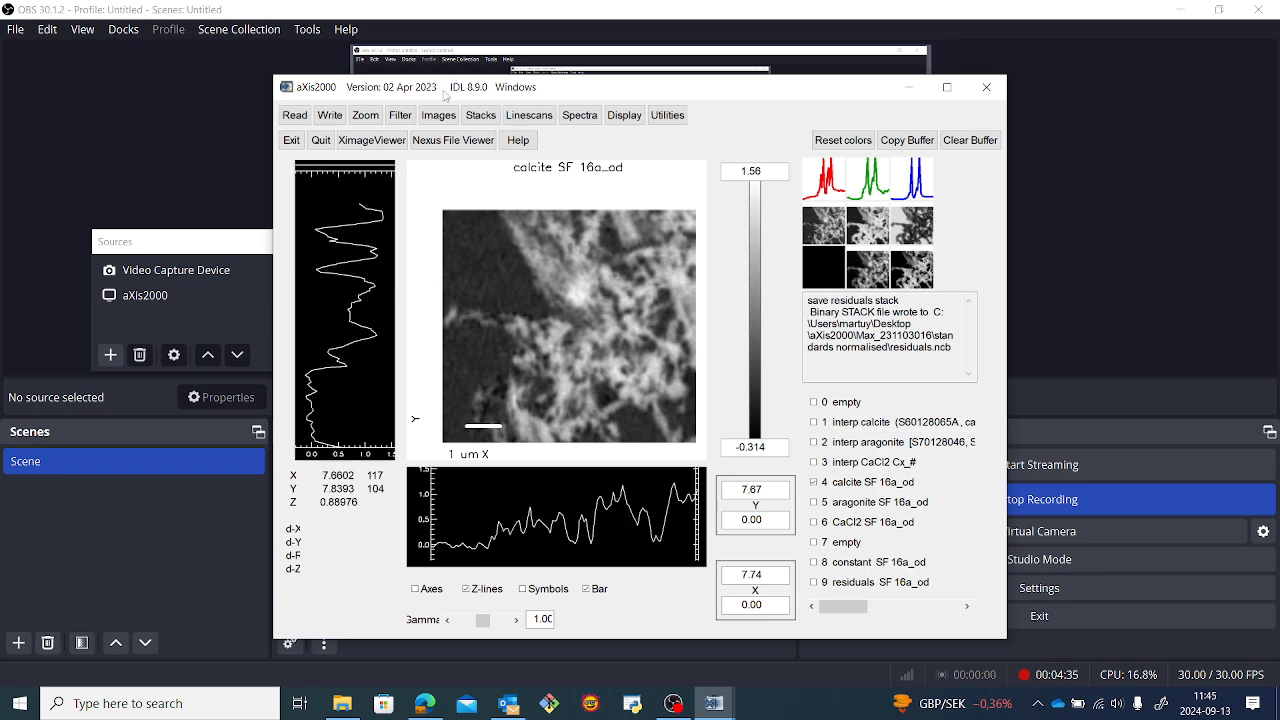
{"action": "left_click", "coordinate": [436, 120]}
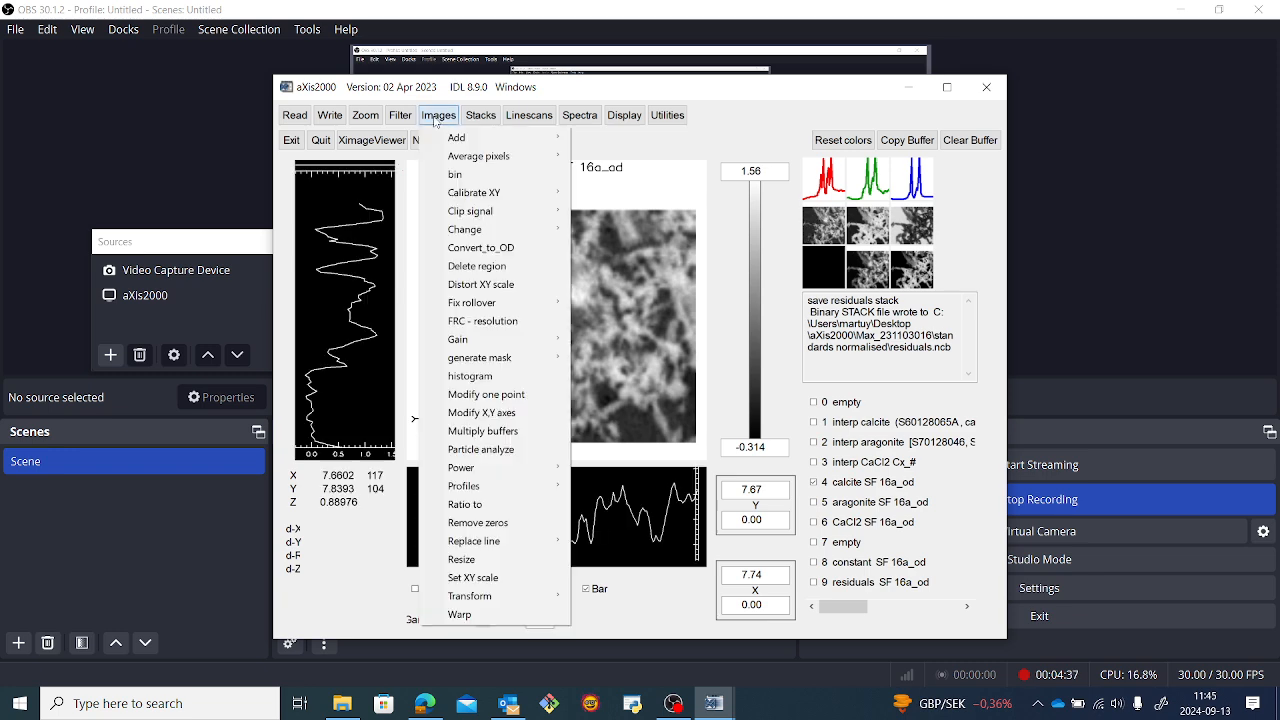
{"action": "mouse_move", "coordinate": [520, 216]}
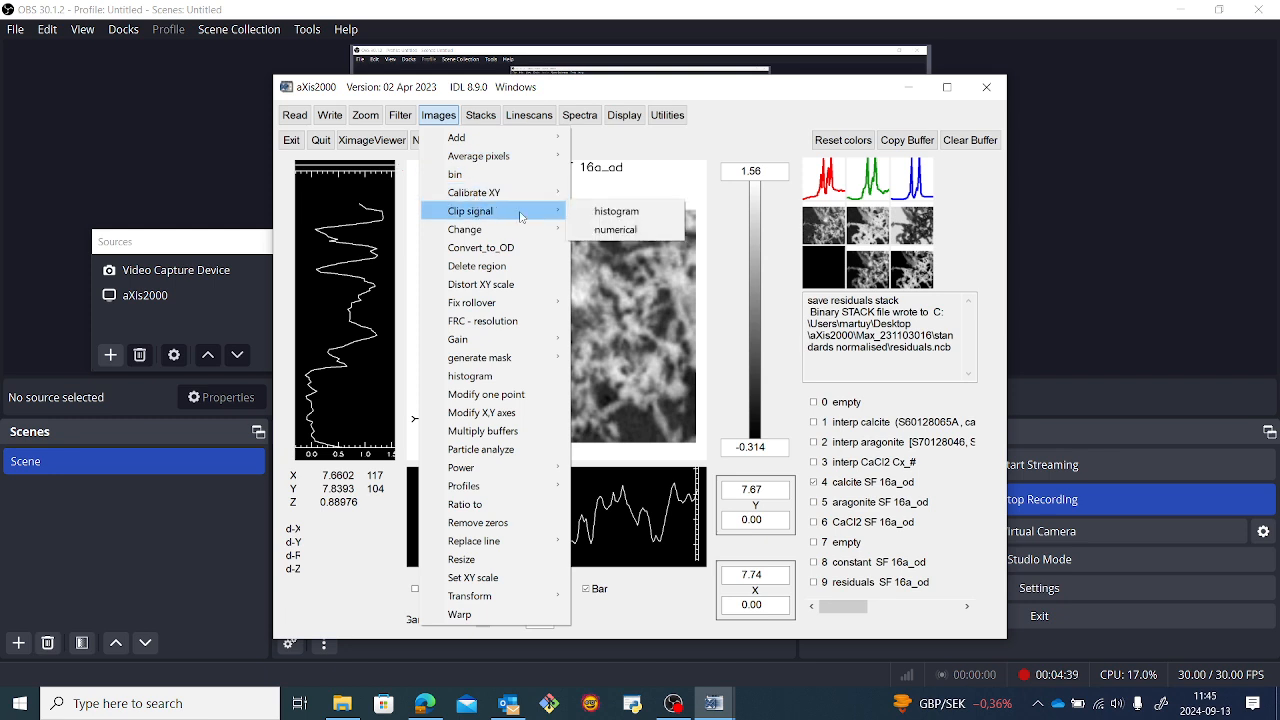
{"action": "left_click", "coordinate": [616, 211]}
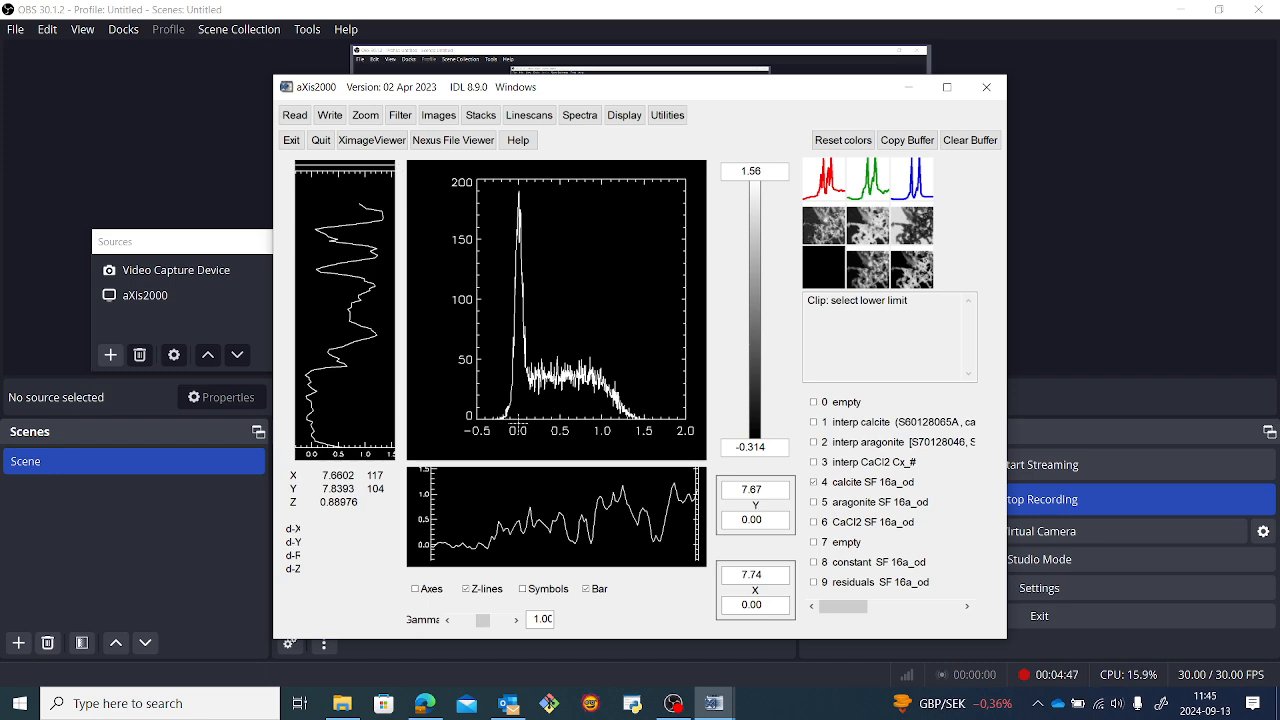
{"action": "left_click", "coordinate": [518, 425]}
{"action": "left_click", "coordinate": [652, 420]}
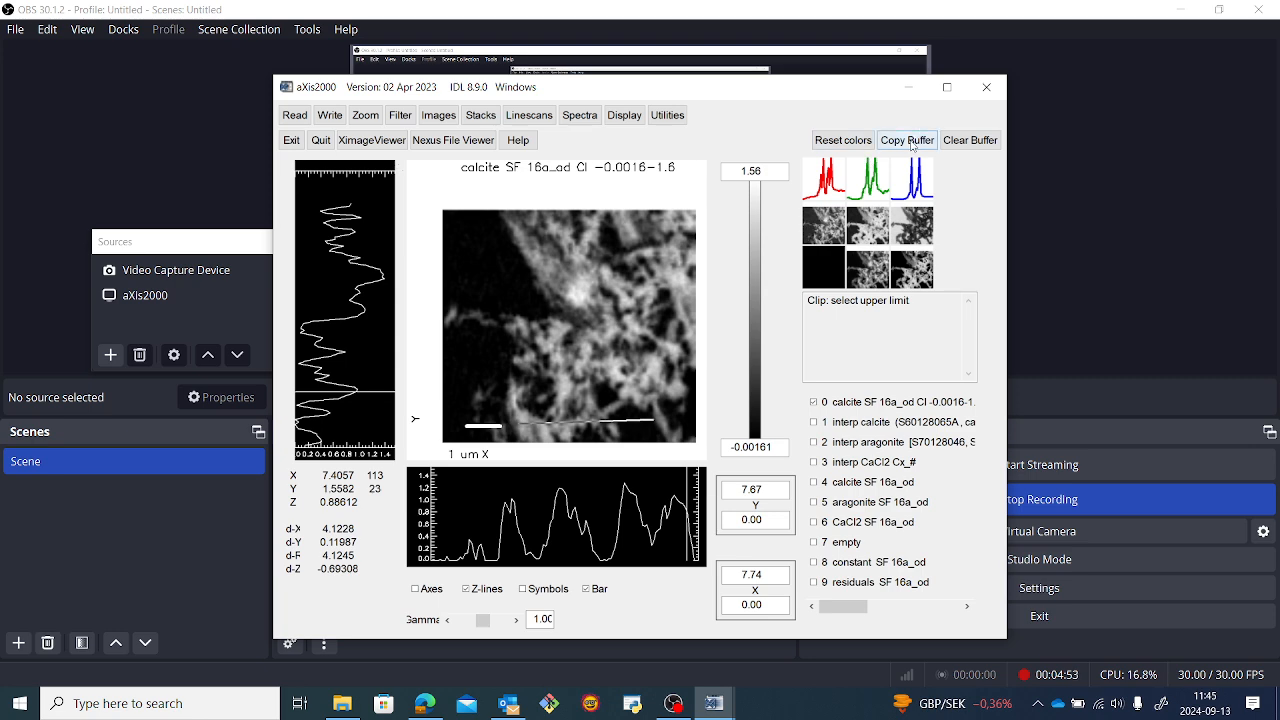
{"action": "left_click", "coordinate": [828, 226]}
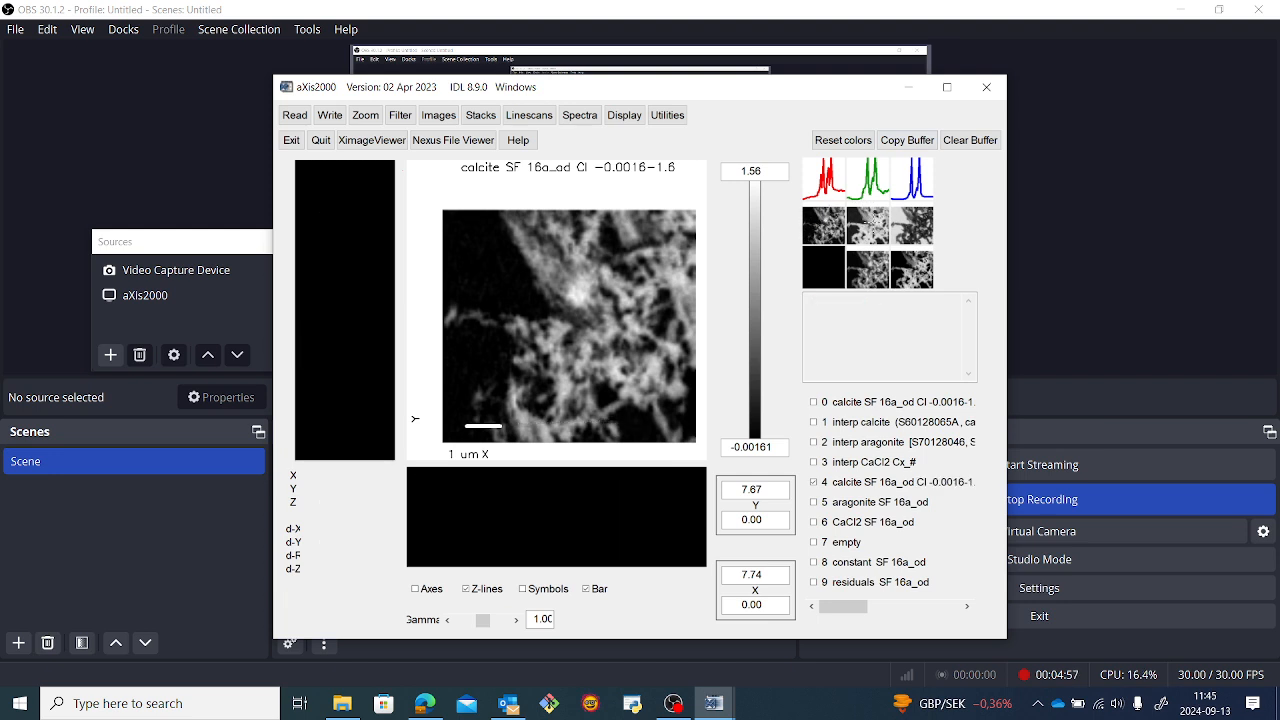
Clip the aragonite map's signal by histogram from about 0.0048 to 2.9 and copy the result over the original aragonite map.
{"action": "left_click", "coordinate": [868, 227]}
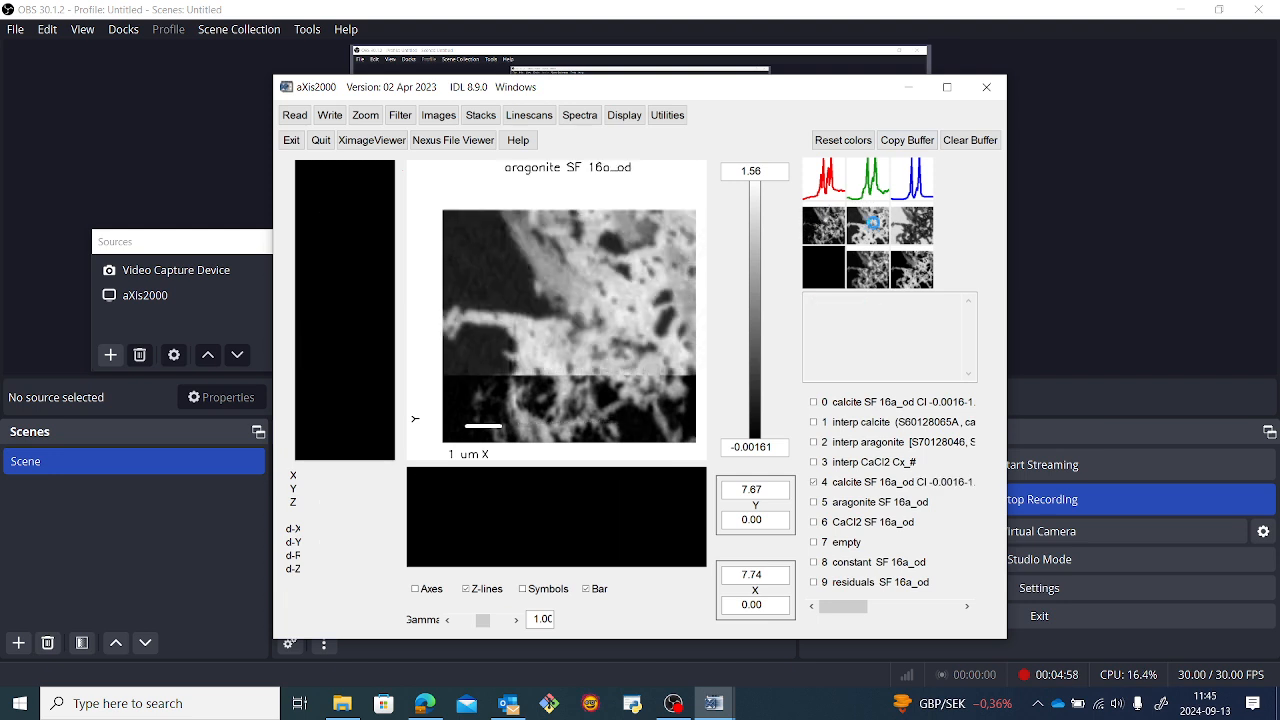
{"action": "left_click", "coordinate": [438, 120]}
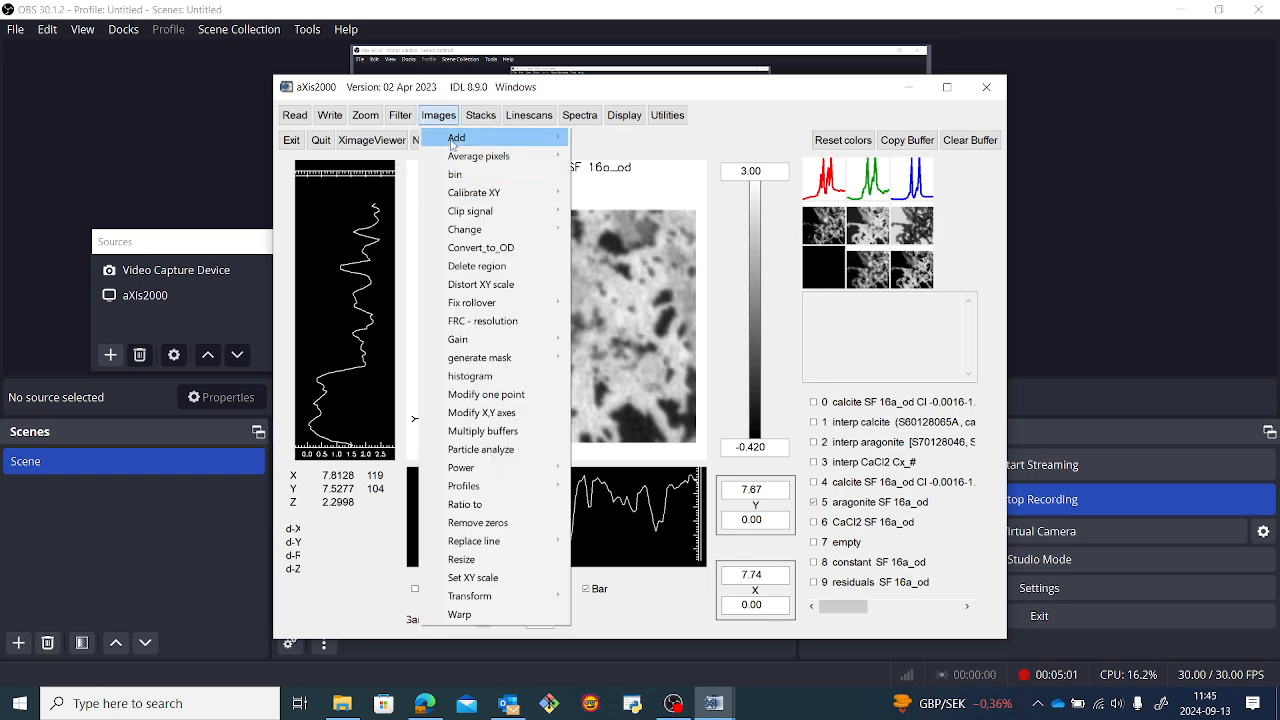
{"action": "mouse_move", "coordinate": [481, 214]}
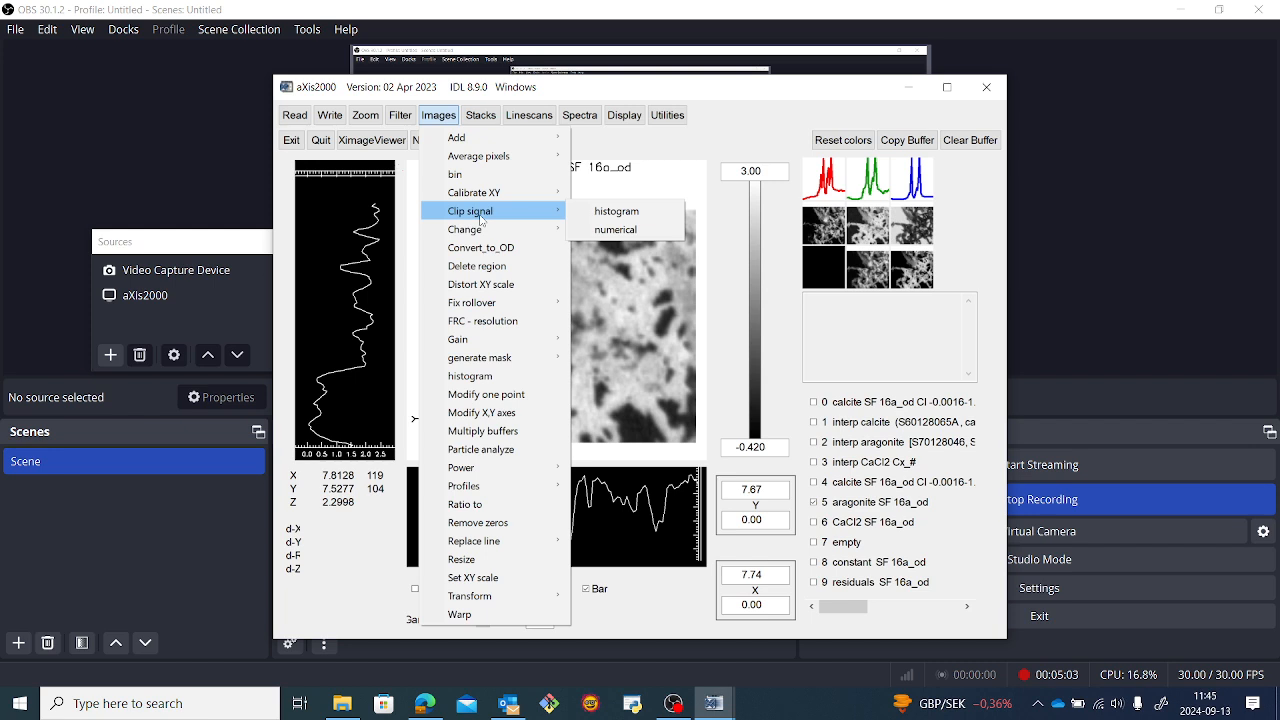
{"action": "left_click", "coordinate": [614, 211]}
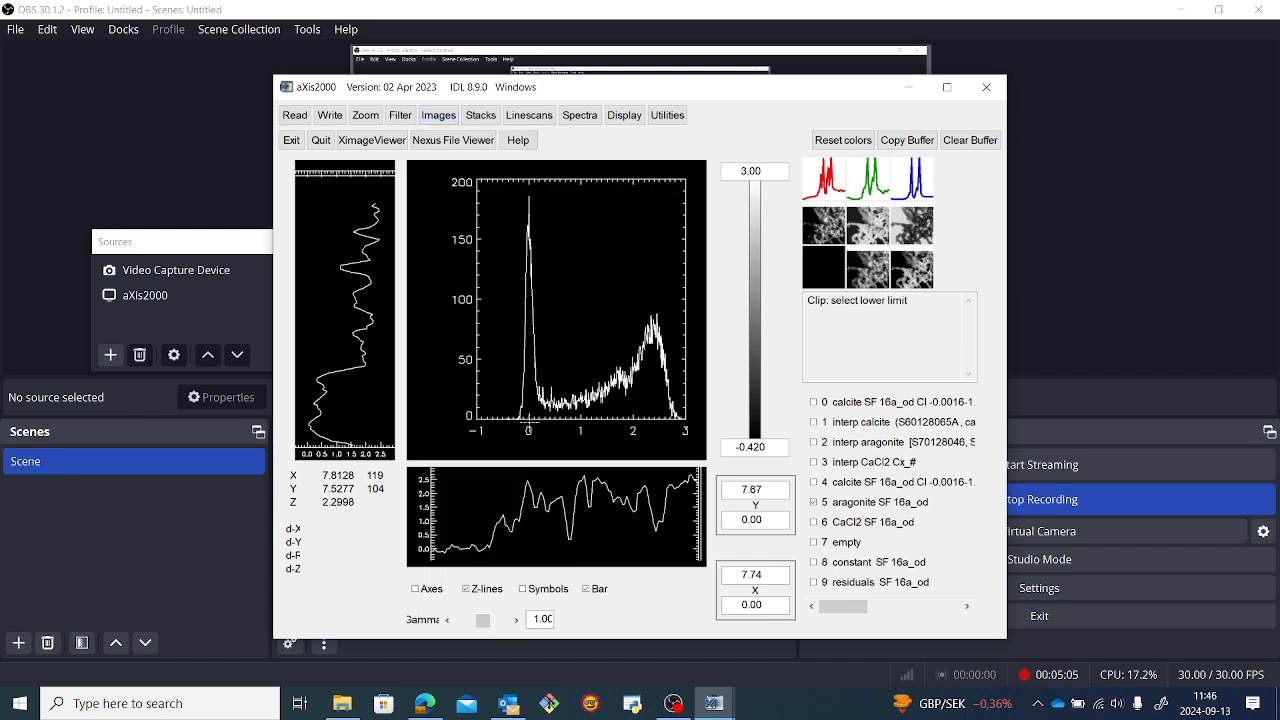
{"action": "left_click", "coordinate": [528, 424]}
{"action": "left_click", "coordinate": [681, 422]}
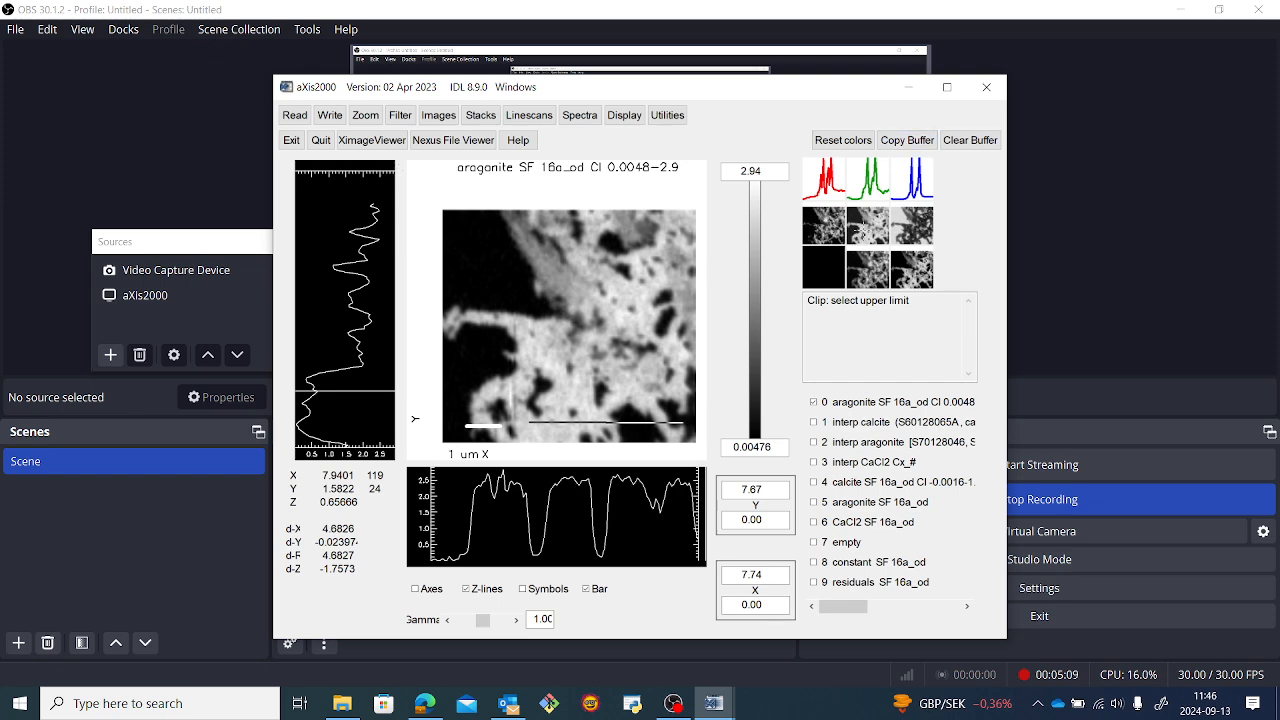
{"action": "left_click", "coordinate": [912, 226]}
Clip the CaCl2 map's signal by histogram from about -4.3E-05 to 0.65 and copy the result over the original CaCl2 map.
{"action": "left_click", "coordinate": [913, 226]}
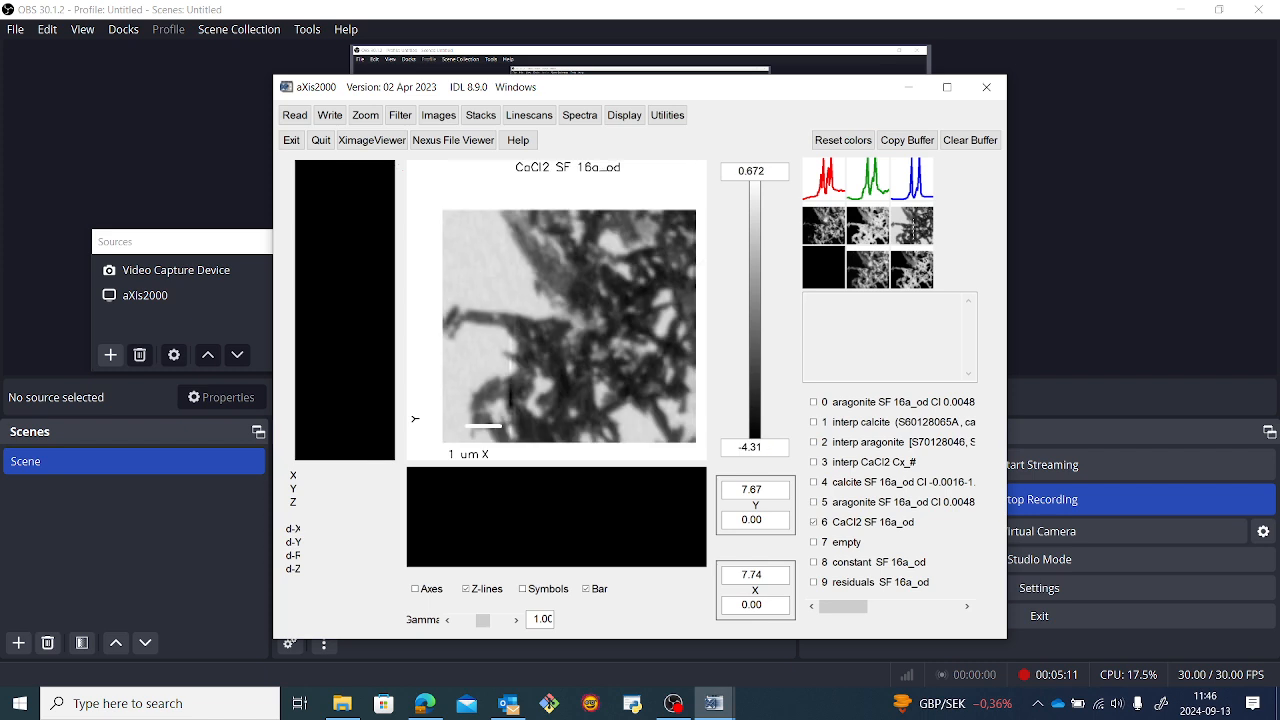
{"action": "left_click", "coordinate": [438, 115]}
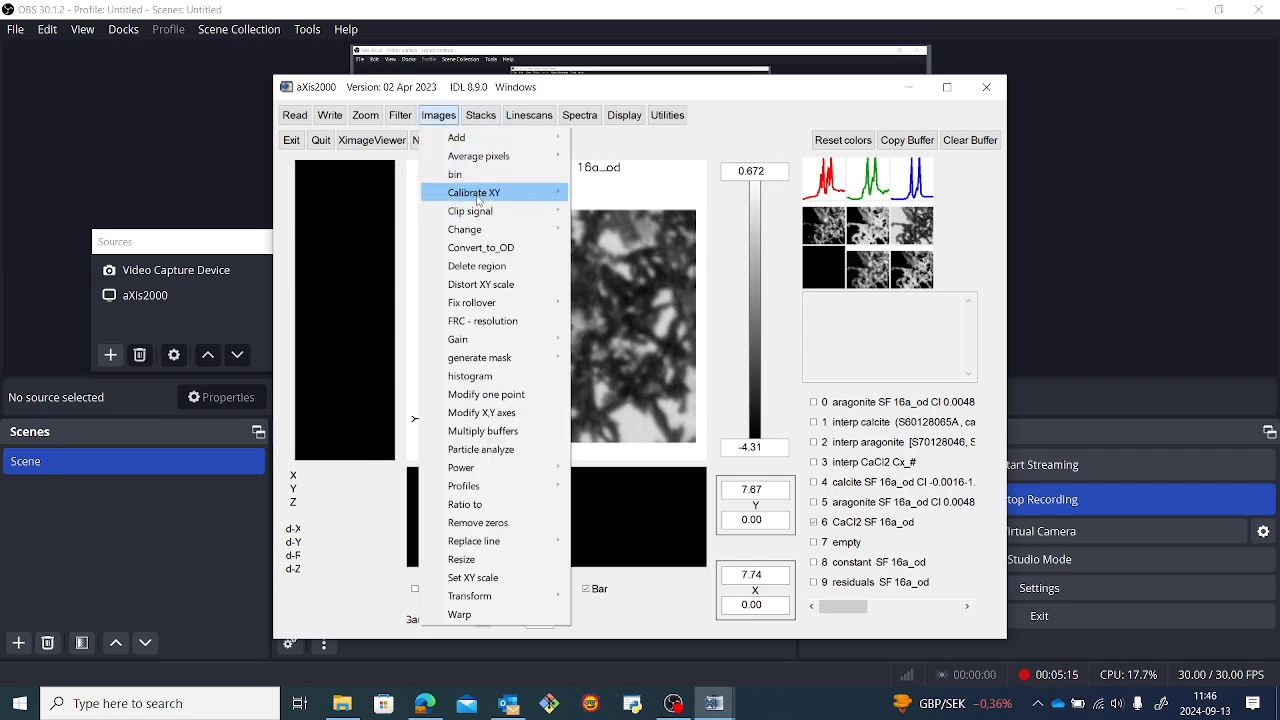
{"action": "mouse_move", "coordinate": [475, 214]}
{"action": "left_click", "coordinate": [612, 212]}
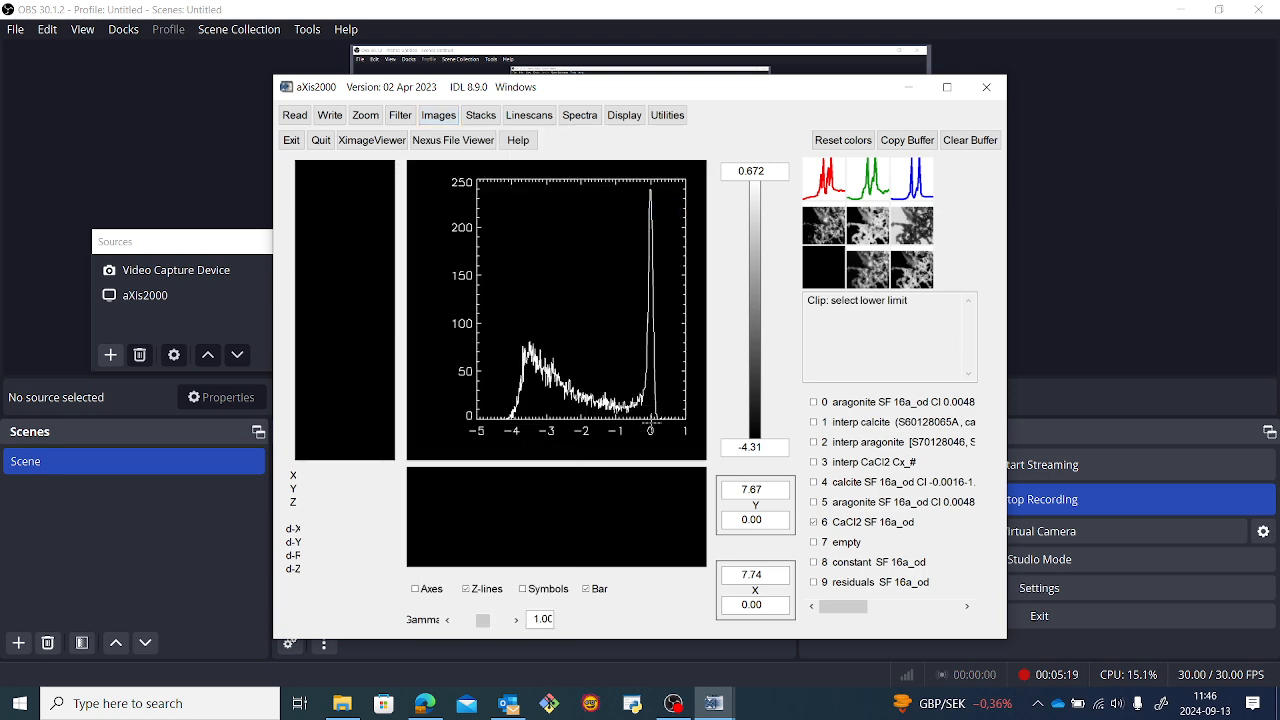
{"action": "left_click", "coordinate": [651, 427]}
{"action": "left_click", "coordinate": [673, 425]}
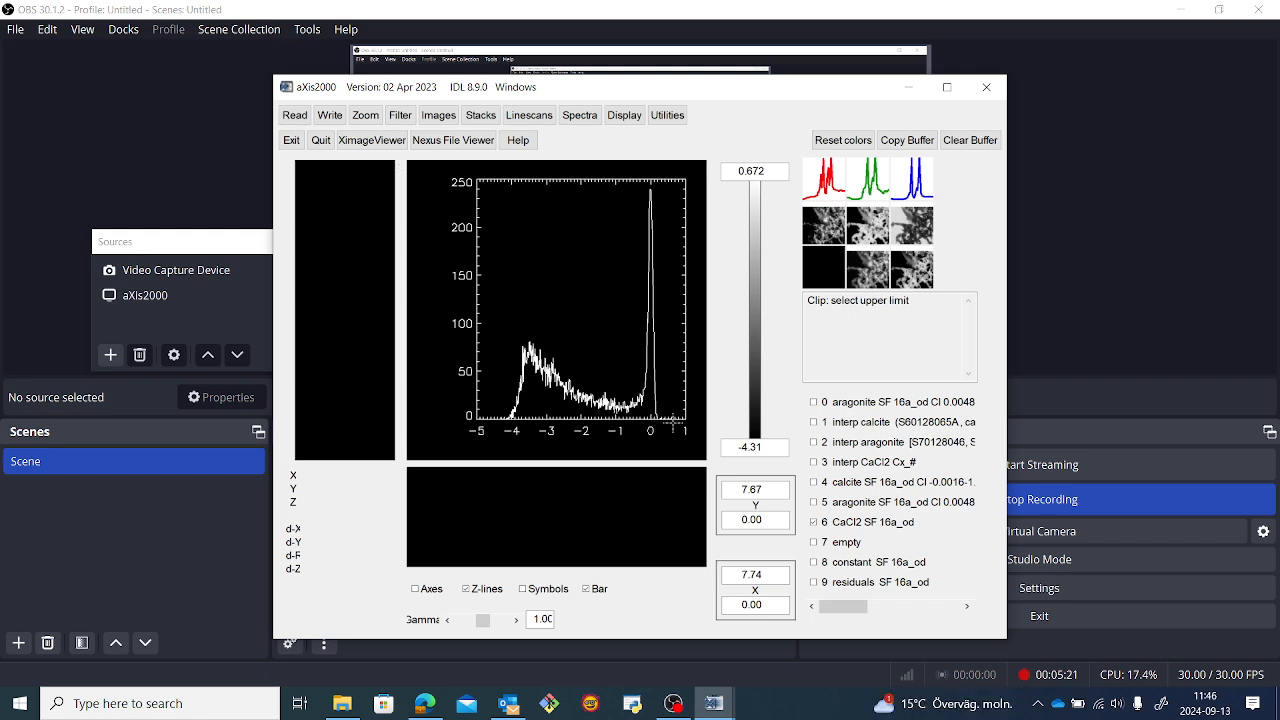
{"action": "left_click", "coordinate": [916, 222]}
Clip the constant map's signal by histogram from about 0.018 to 1.0 and copy the result over the original constant map.
{"action": "left_click", "coordinate": [870, 268]}
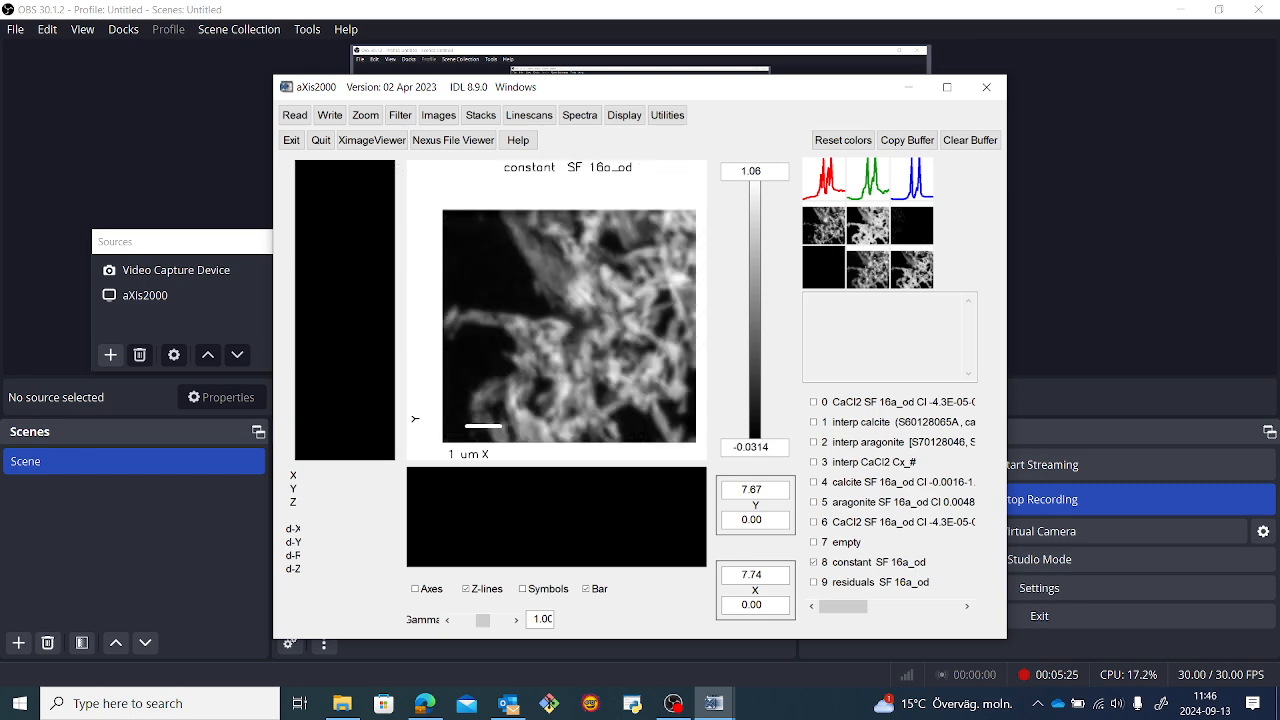
{"action": "left_click", "coordinate": [437, 117]}
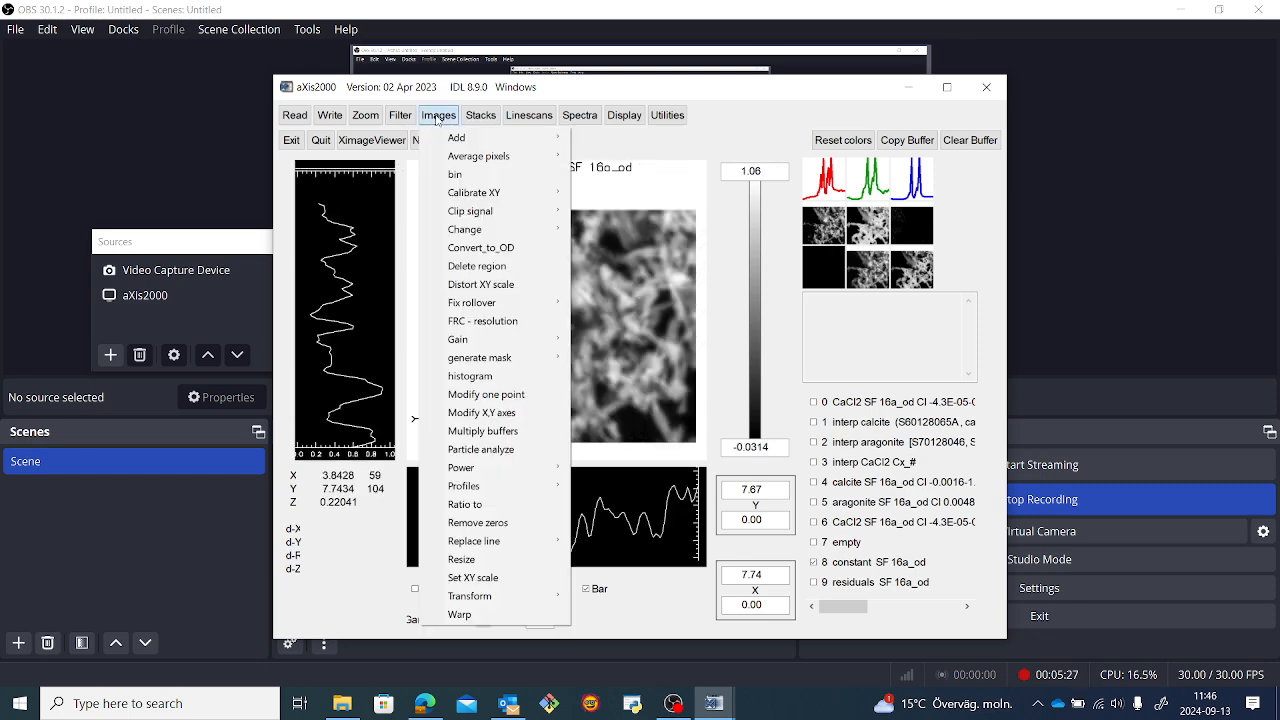
{"action": "mouse_move", "coordinate": [460, 211]}
{"action": "left_click", "coordinate": [606, 213]}
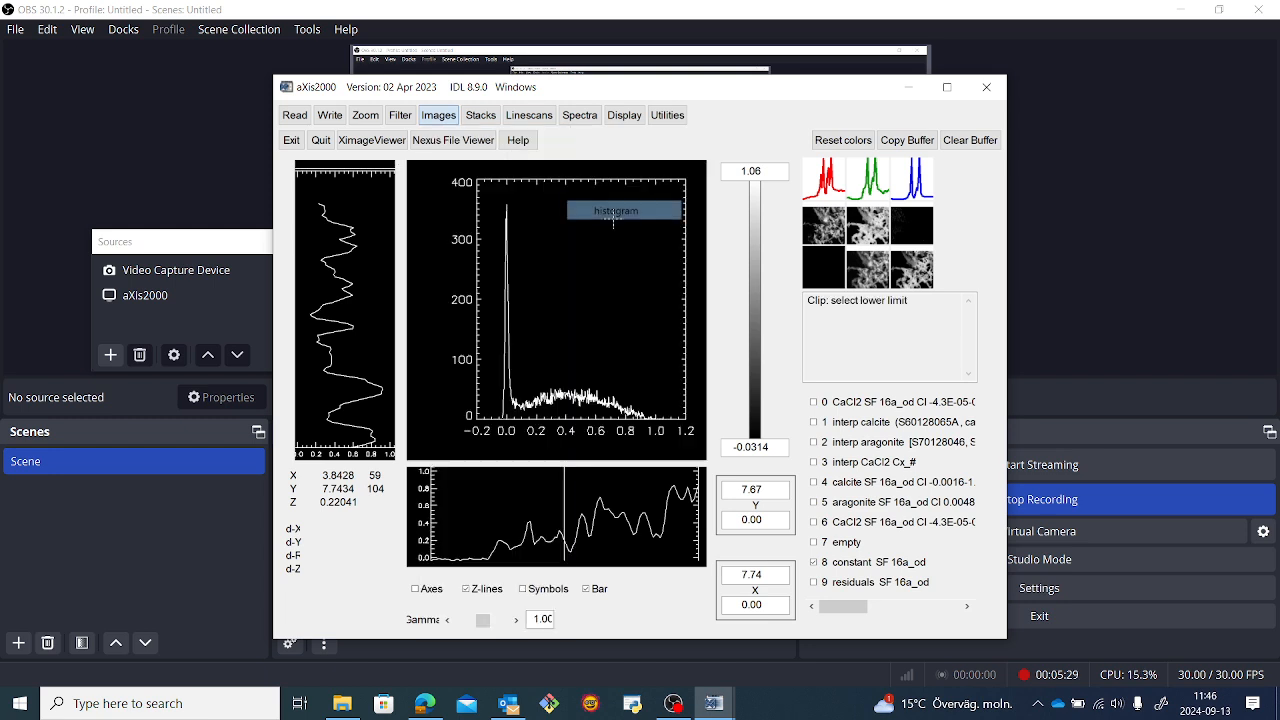
{"action": "left_click", "coordinate": [510, 420]}
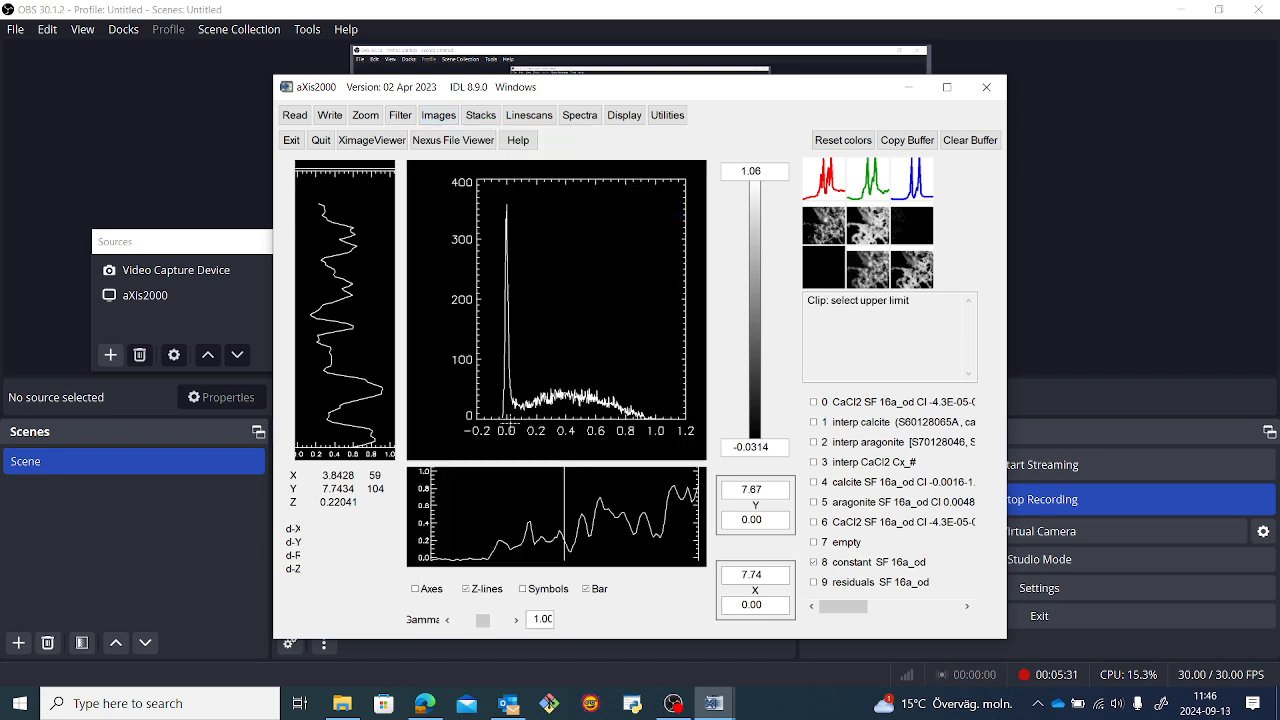
{"action": "left_click", "coordinate": [658, 416]}
{"action": "left_click", "coordinate": [918, 142]}
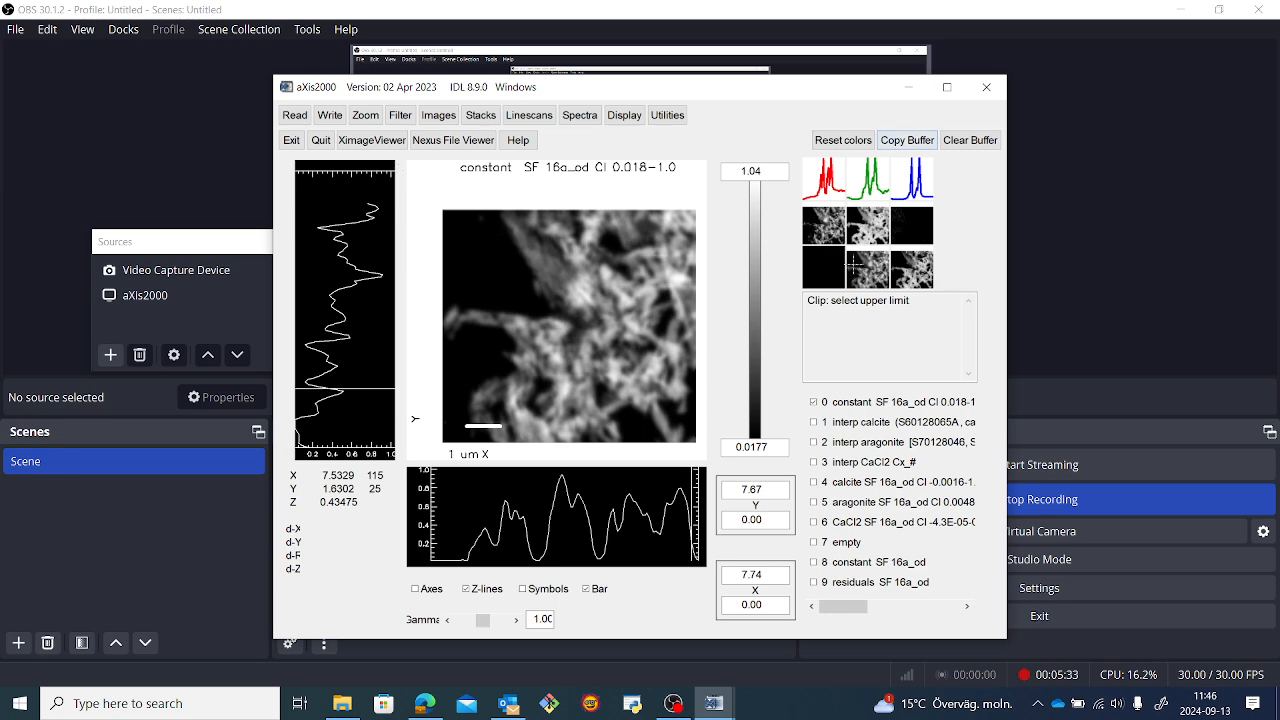
{"action": "left_click", "coordinate": [856, 265]}
Try to clip the residuals map's signal by histogram with a lower limit of about 0.16.
{"action": "left_click", "coordinate": [911, 268]}
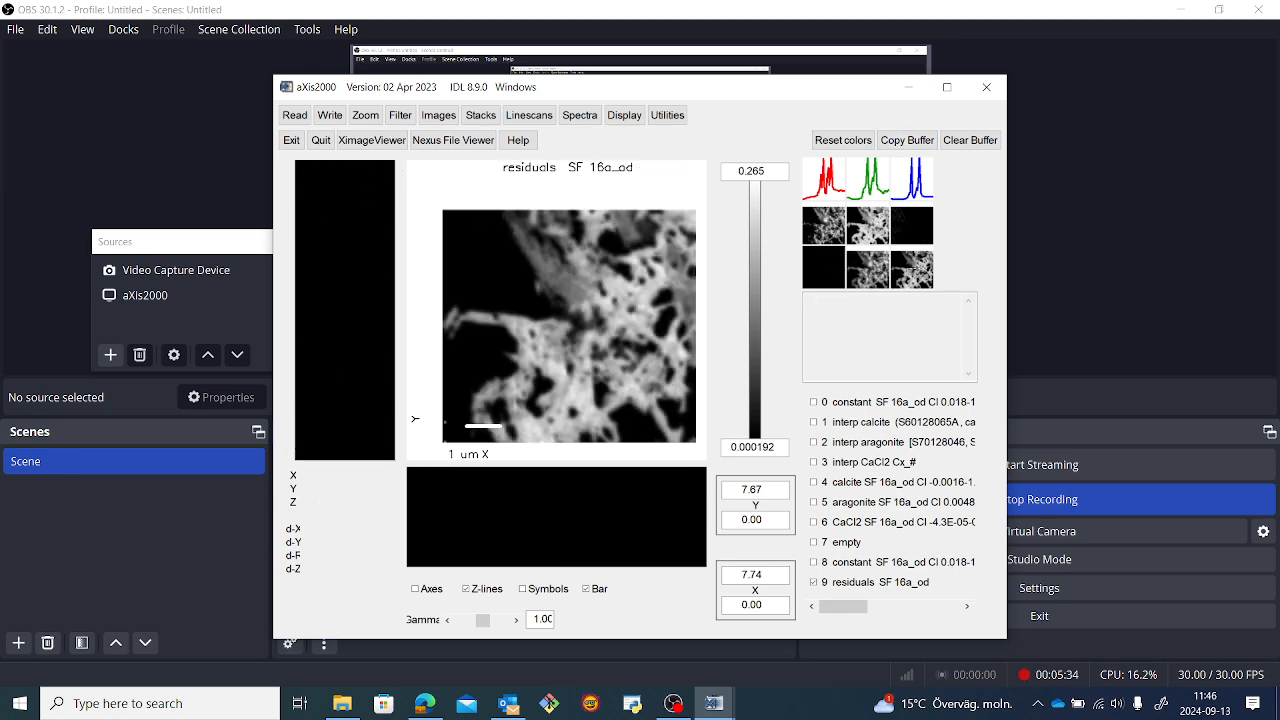
{"action": "left_click", "coordinate": [438, 115]}
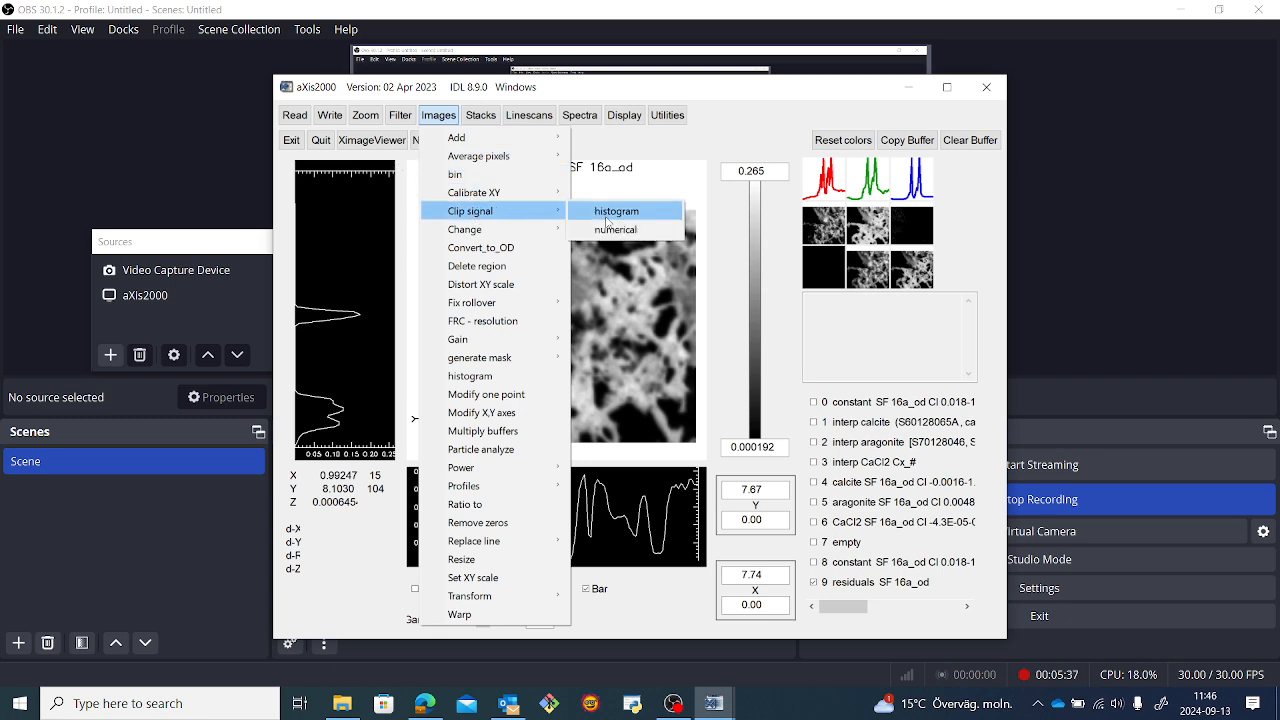
{"action": "left_click", "coordinate": [608, 212]}
{"action": "left_click", "coordinate": [596, 283]}
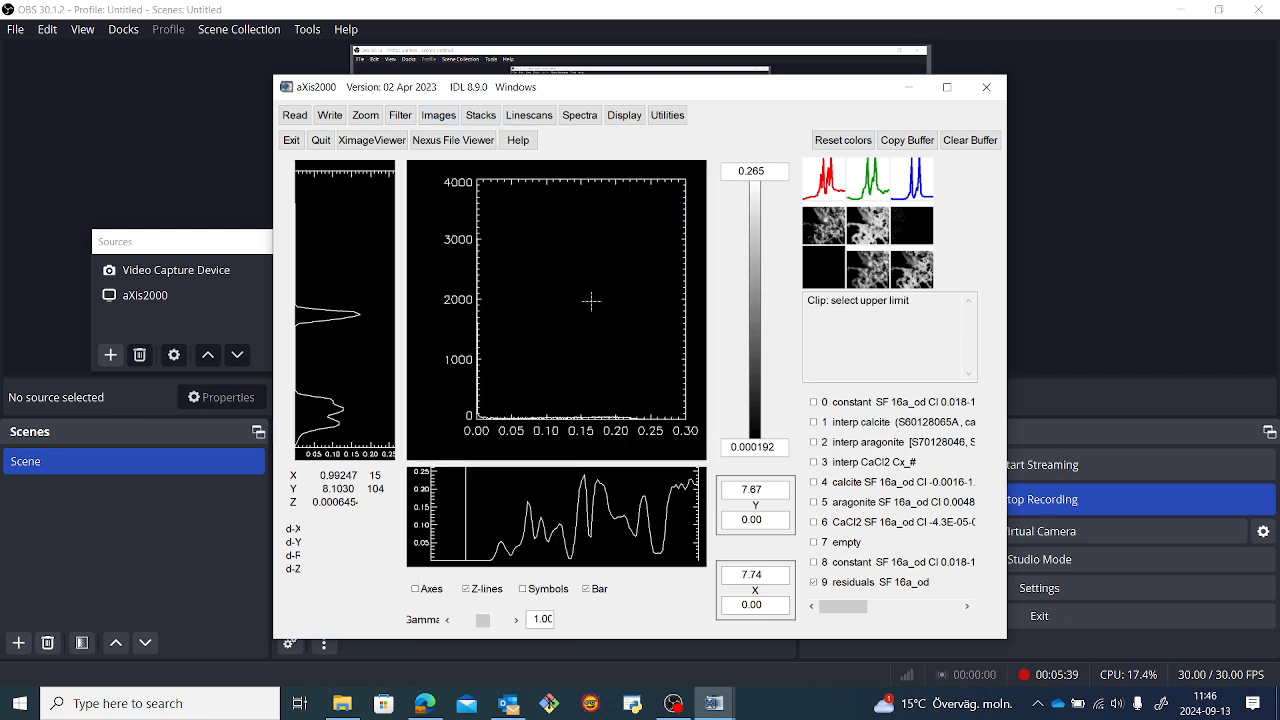
{"action": "left_click", "coordinate": [591, 220]}
{"action": "left_click", "coordinate": [900, 258]}
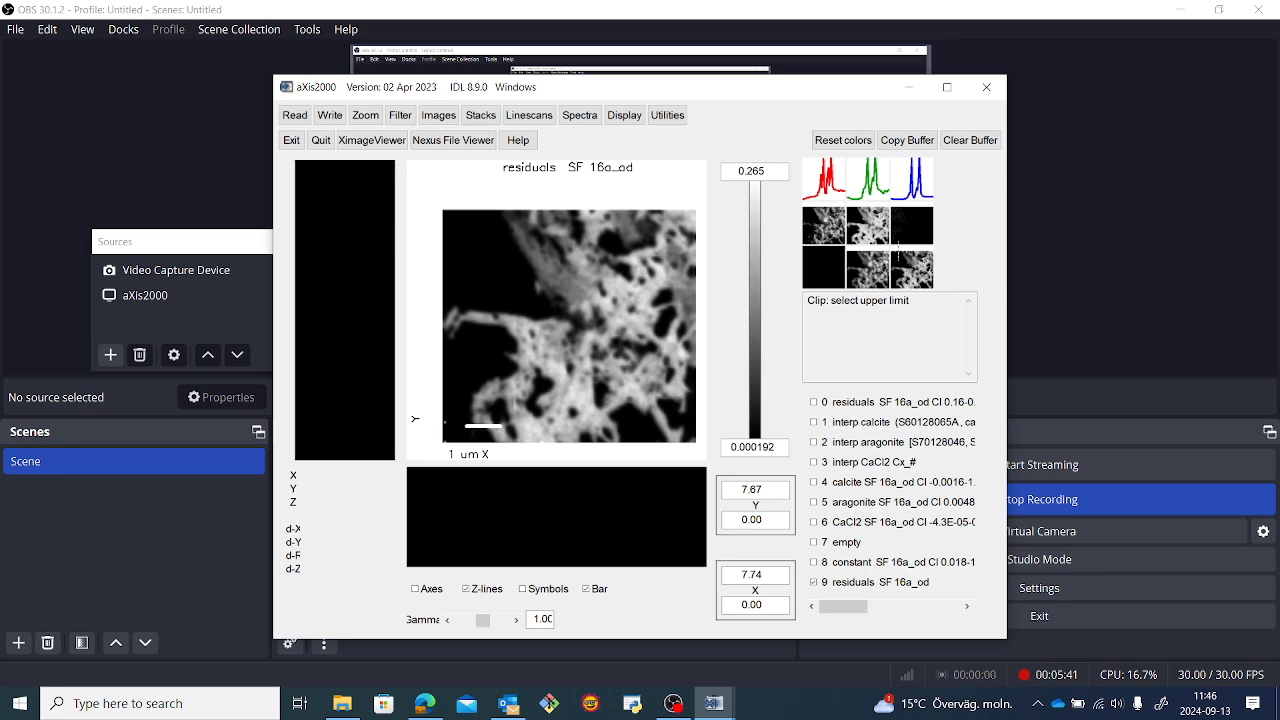
Review the clipped CaCl2, calcite and aragonite component maps.
{"action": "left_click", "coordinate": [903, 228]}
{"action": "left_click", "coordinate": [822, 227]}
{"action": "left_click", "coordinate": [866, 226]}
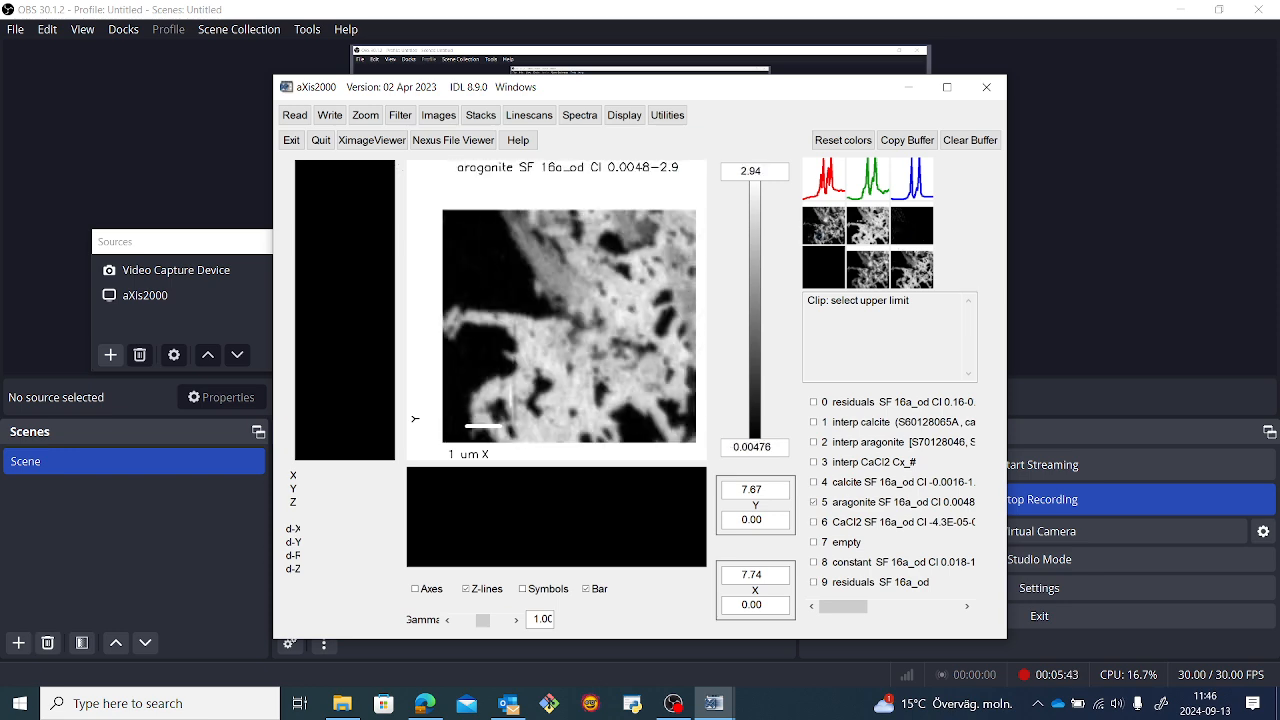
{"action": "left_click", "coordinate": [922, 221]}
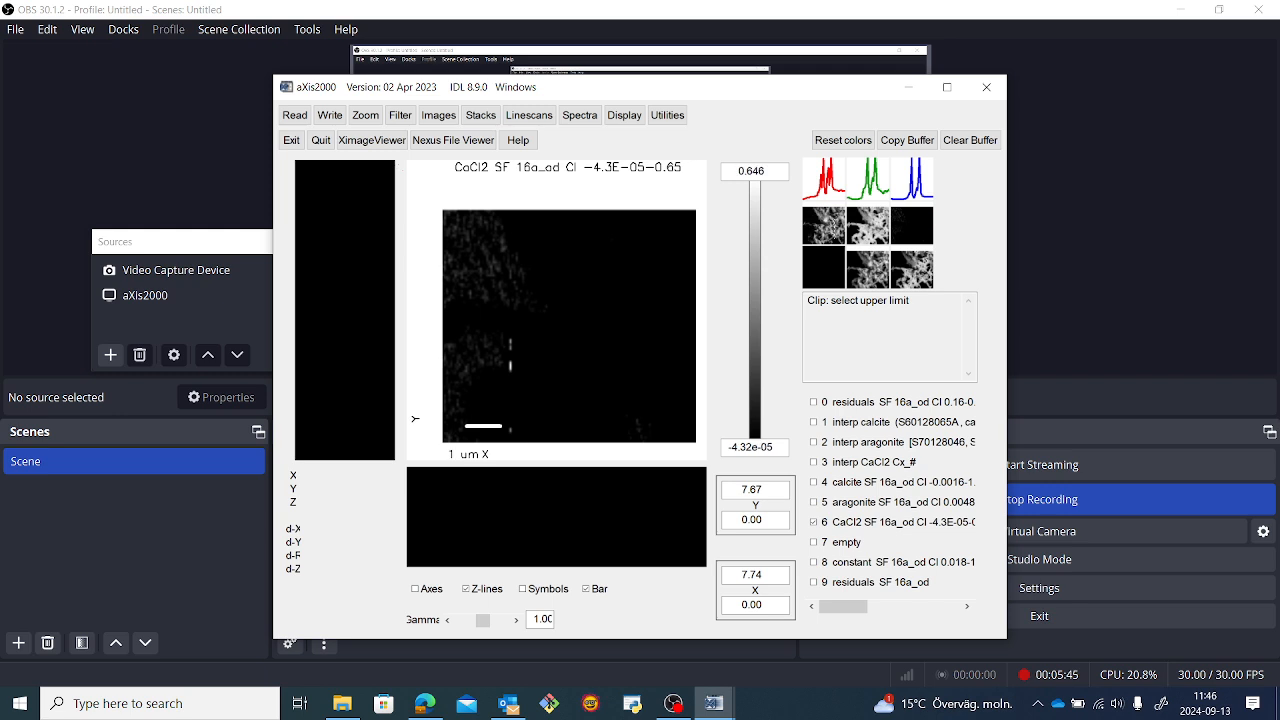
Export the clipped calcite map as a JPG image named calcite in the standards normalised folder.
{"action": "left_click", "coordinate": [830, 216]}
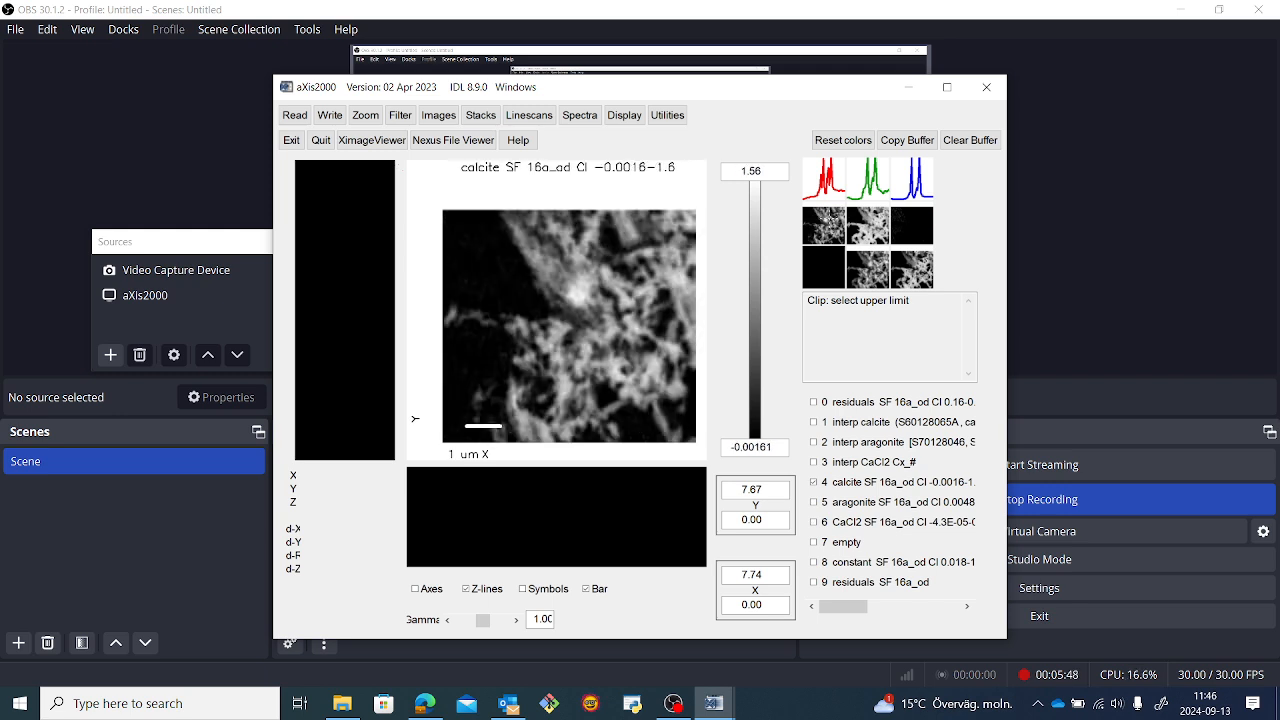
{"action": "left_click", "coordinate": [330, 116]}
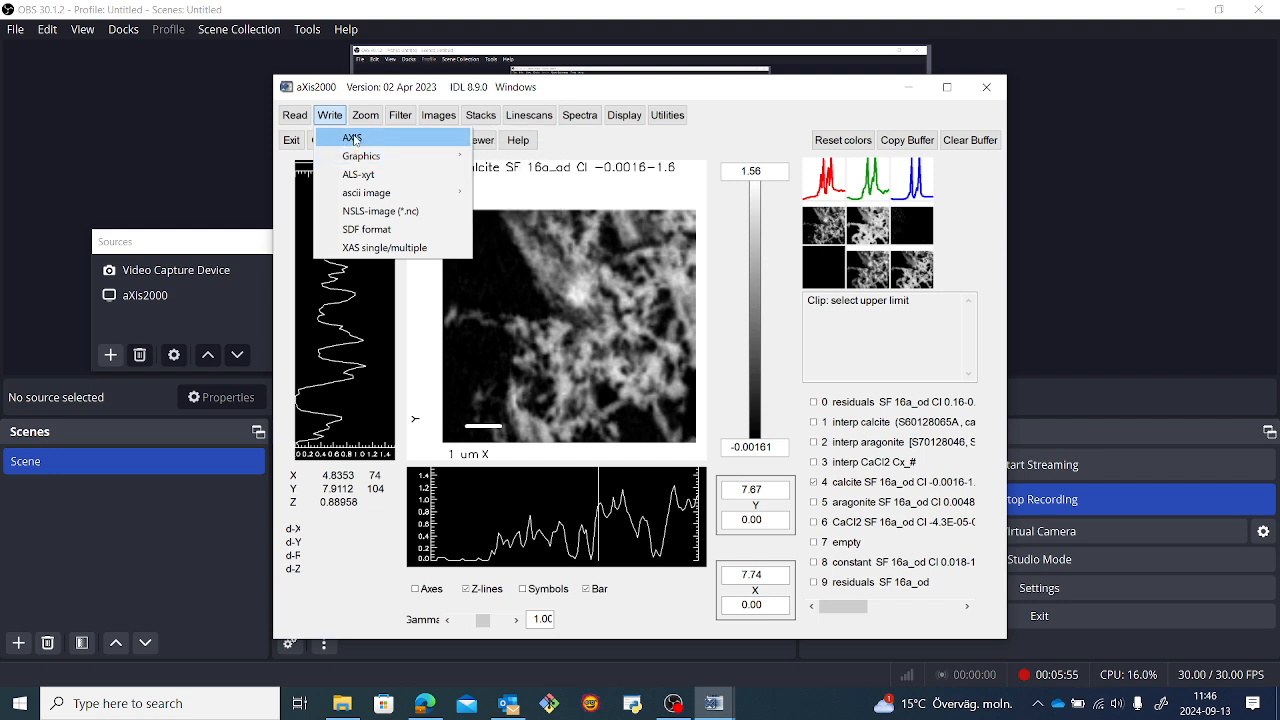
{"action": "mouse_move", "coordinate": [361, 163]}
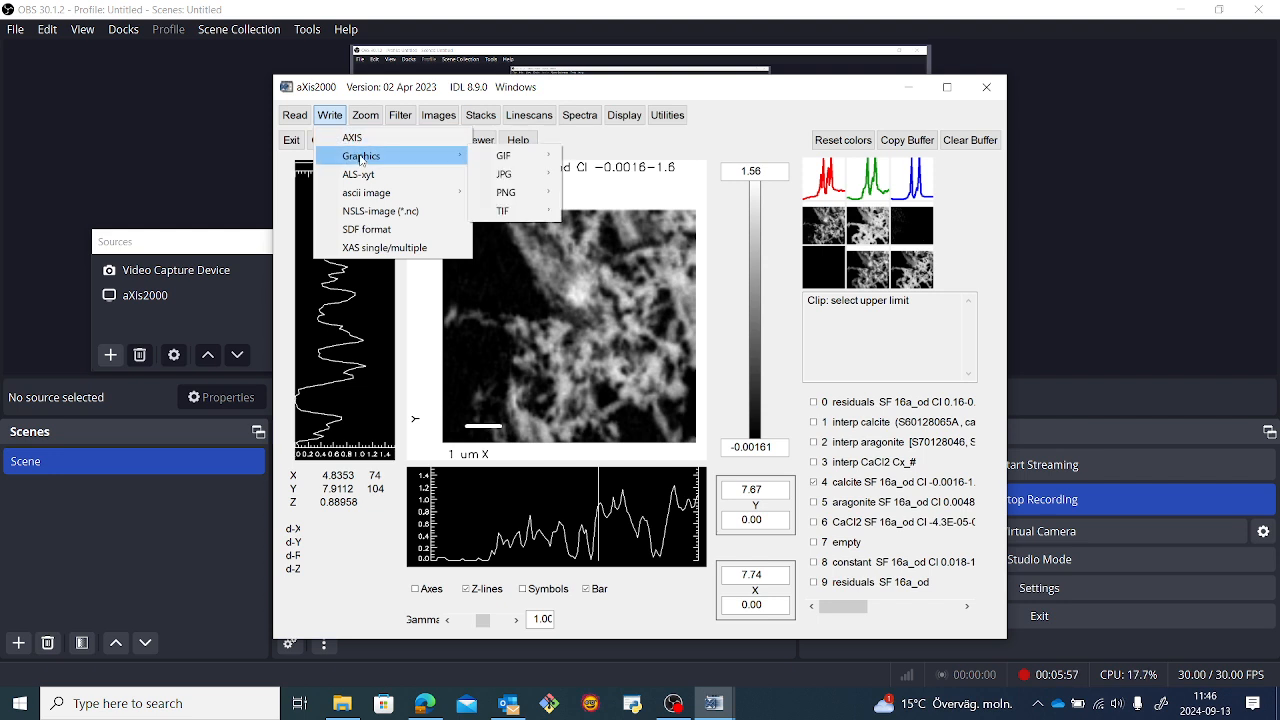
{"action": "mouse_move", "coordinate": [503, 176]}
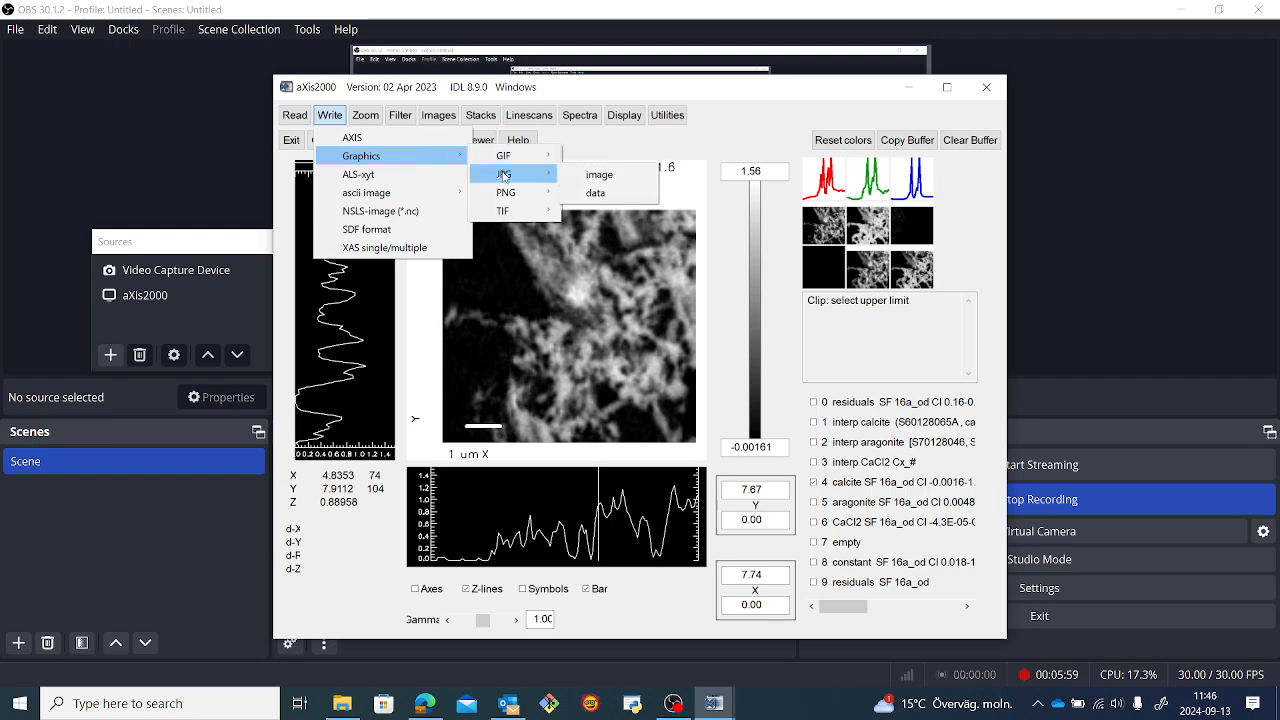
{"action": "left_click", "coordinate": [596, 175]}
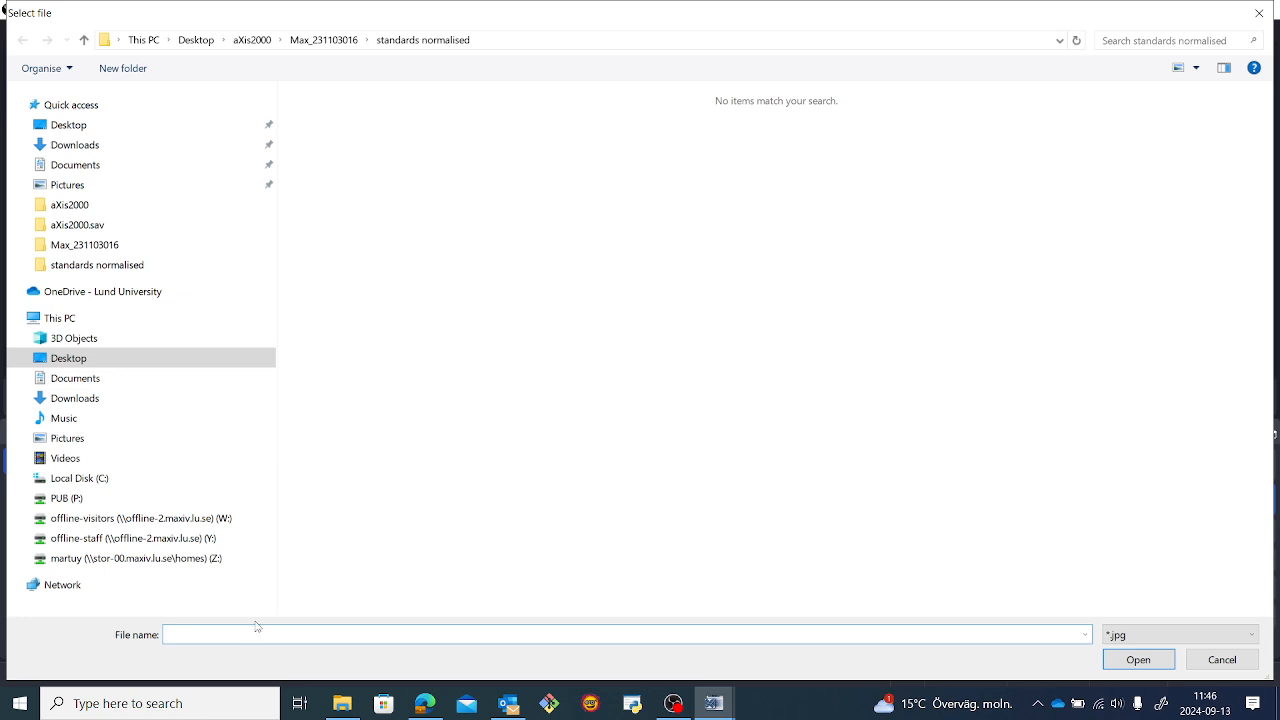
{"action": "type", "text": "ca"}
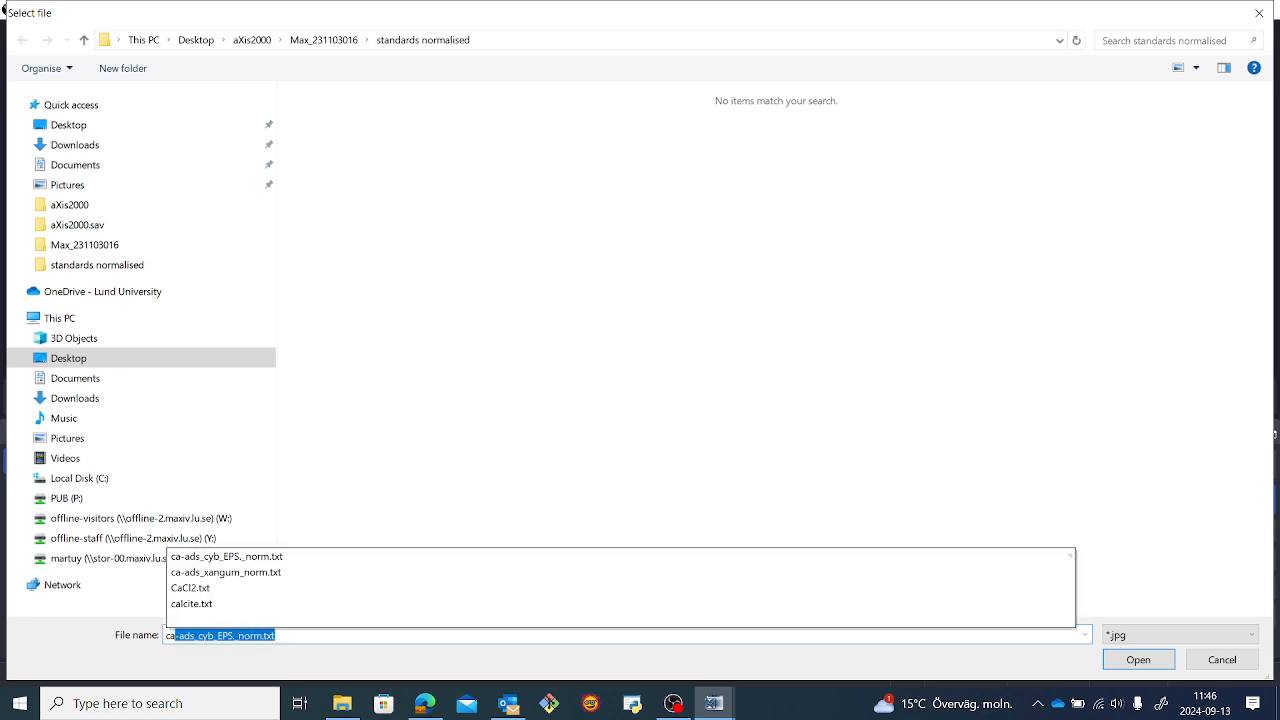
{"action": "type", "text": "l"}
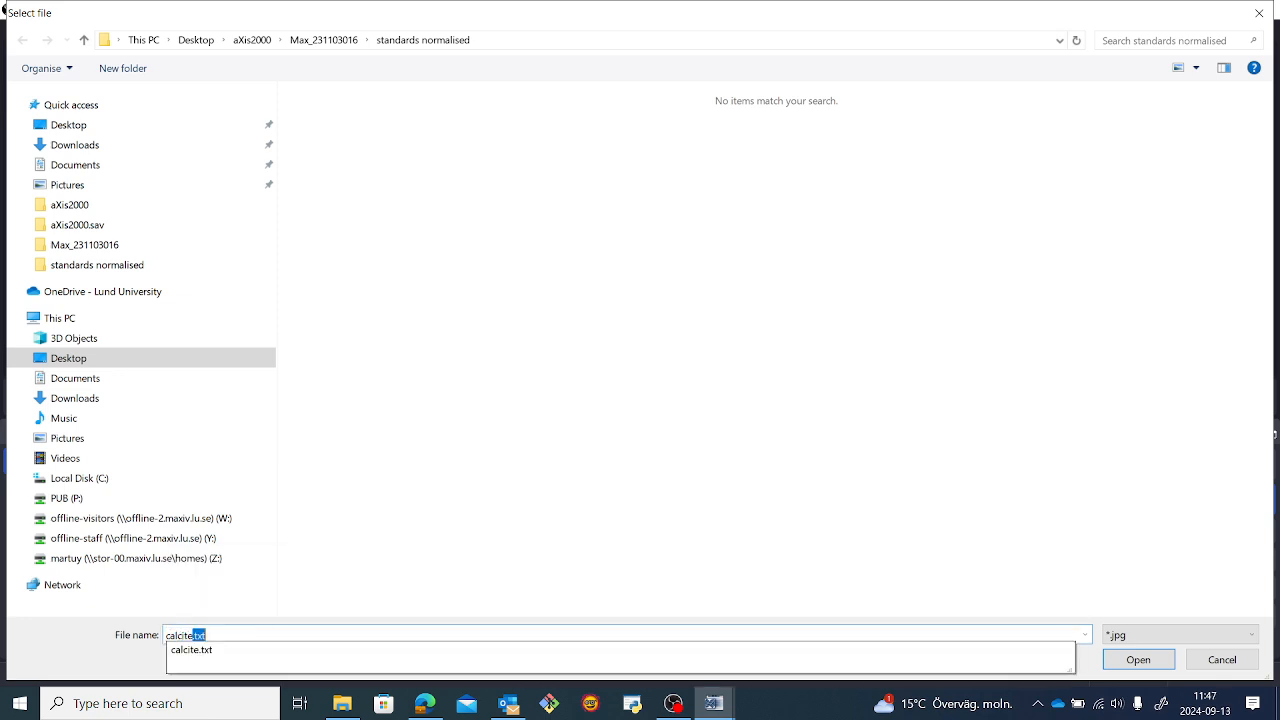
{"action": "type", "text": "cite"}
{"action": "key", "text": "Delete"}
{"action": "key", "text": "Return"}
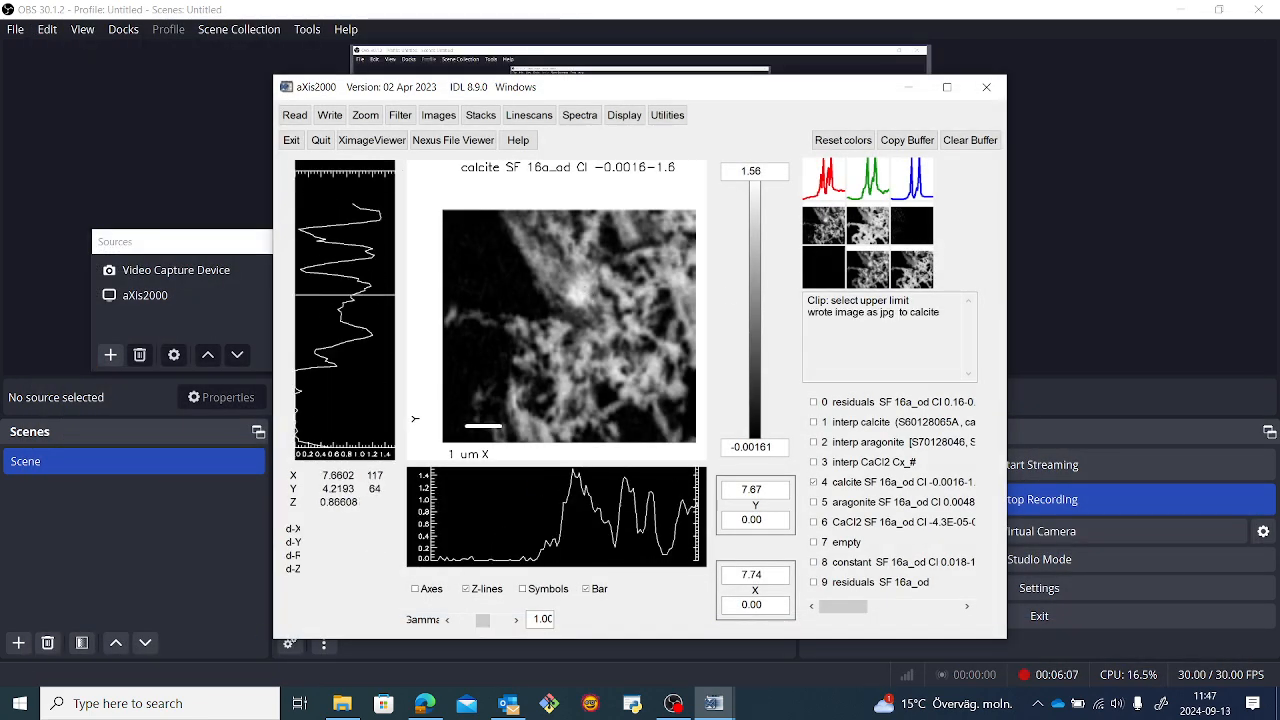
Export the clipped aragonite map as a JPG image named aragonite in the standards normalised folder.
{"action": "left_click", "coordinate": [869, 218]}
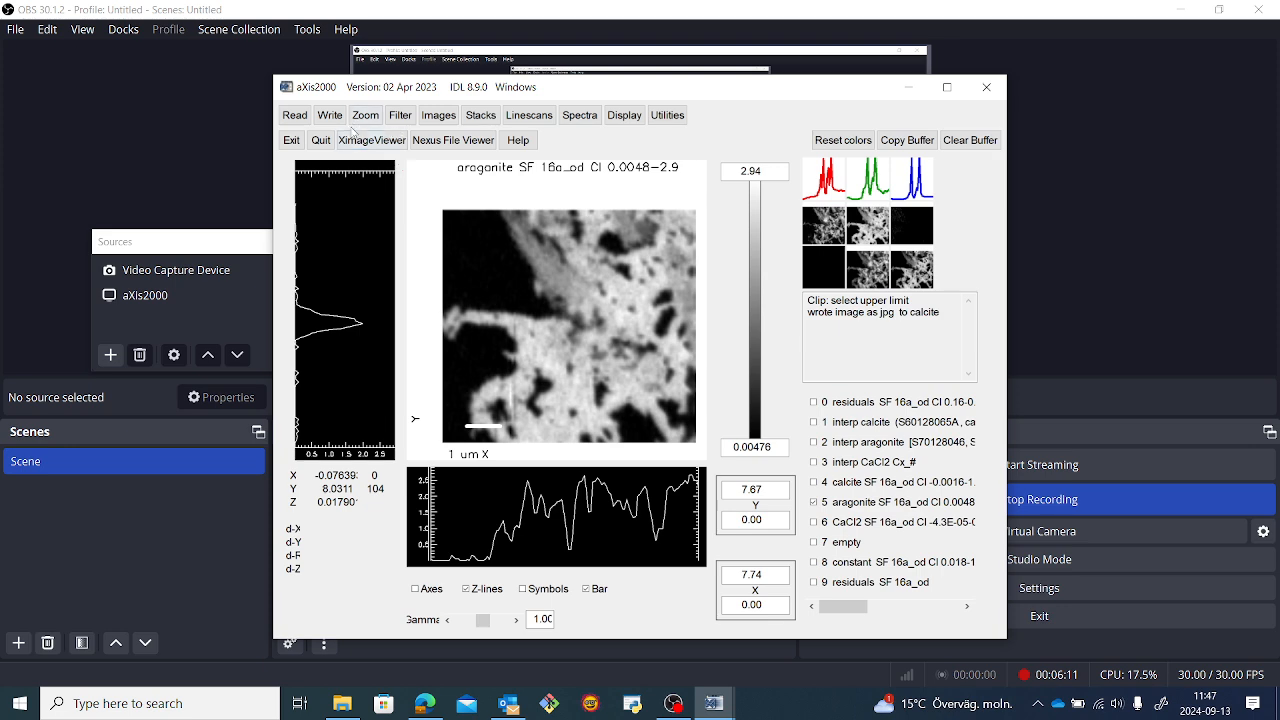
{"action": "left_click", "coordinate": [335, 117]}
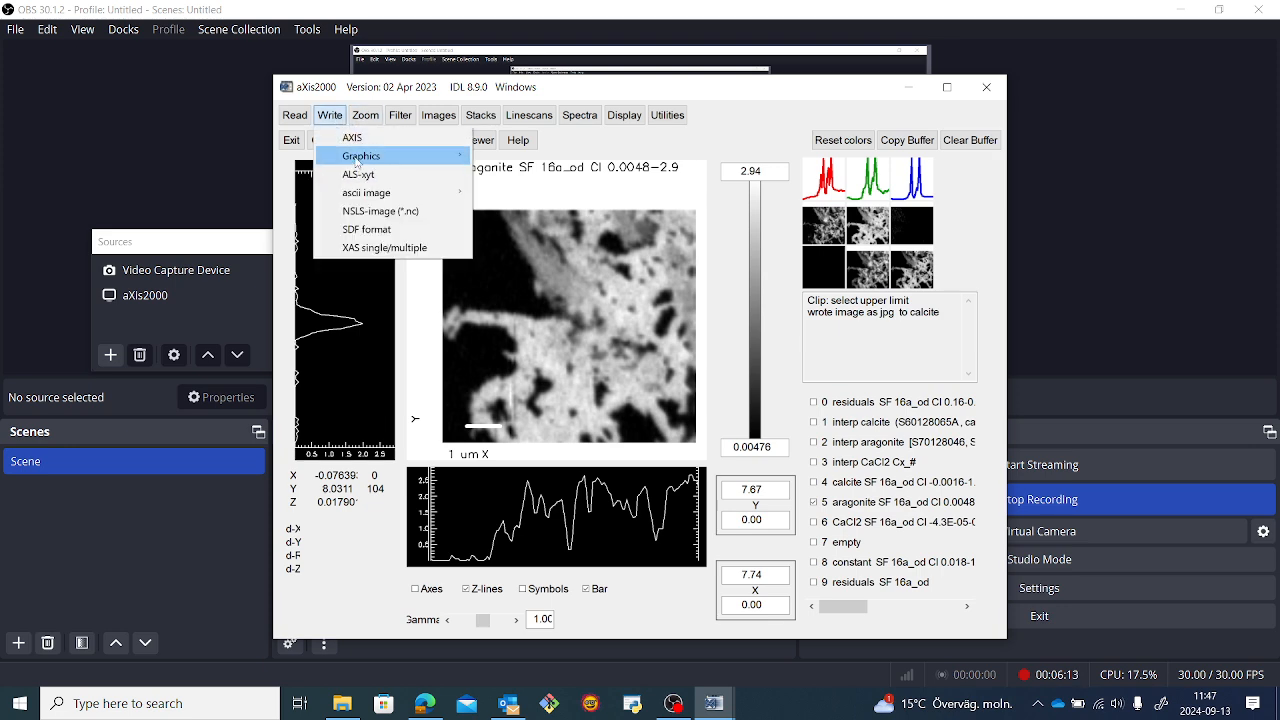
{"action": "mouse_move", "coordinate": [360, 156]}
{"action": "mouse_move", "coordinate": [505, 173]}
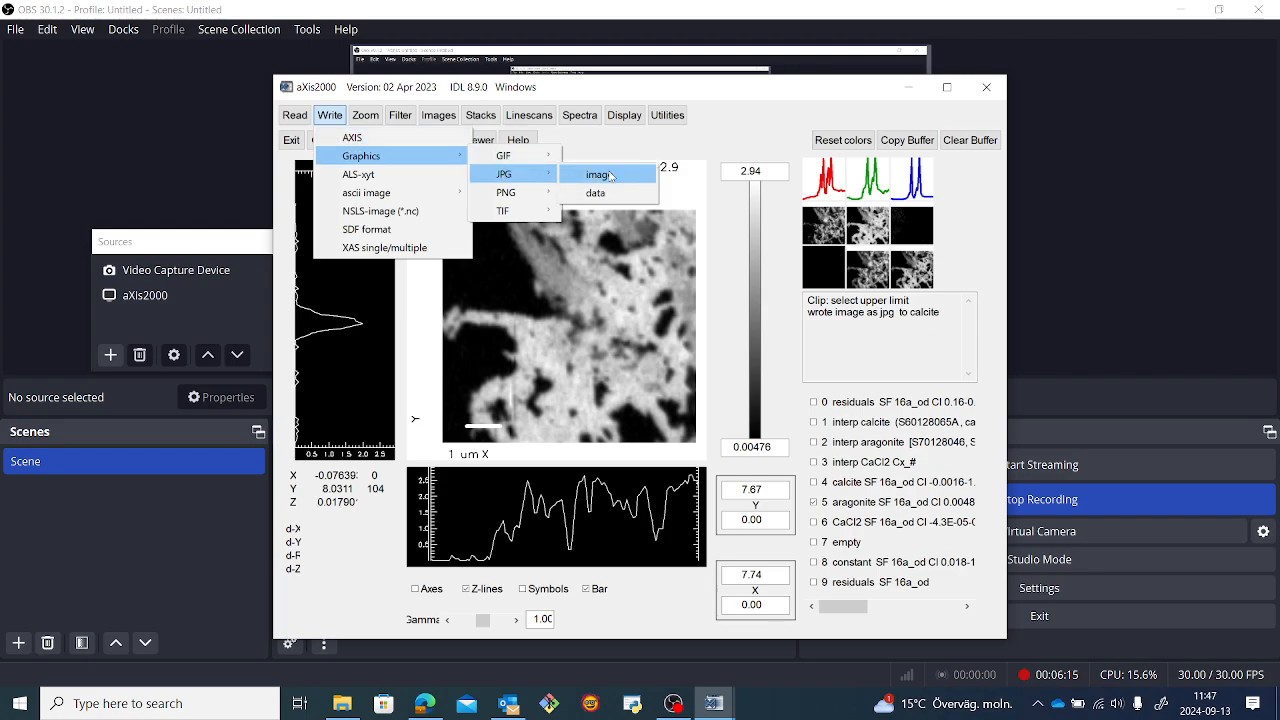
{"action": "left_click", "coordinate": [578, 174]}
{"action": "type", "text": "aragon"}
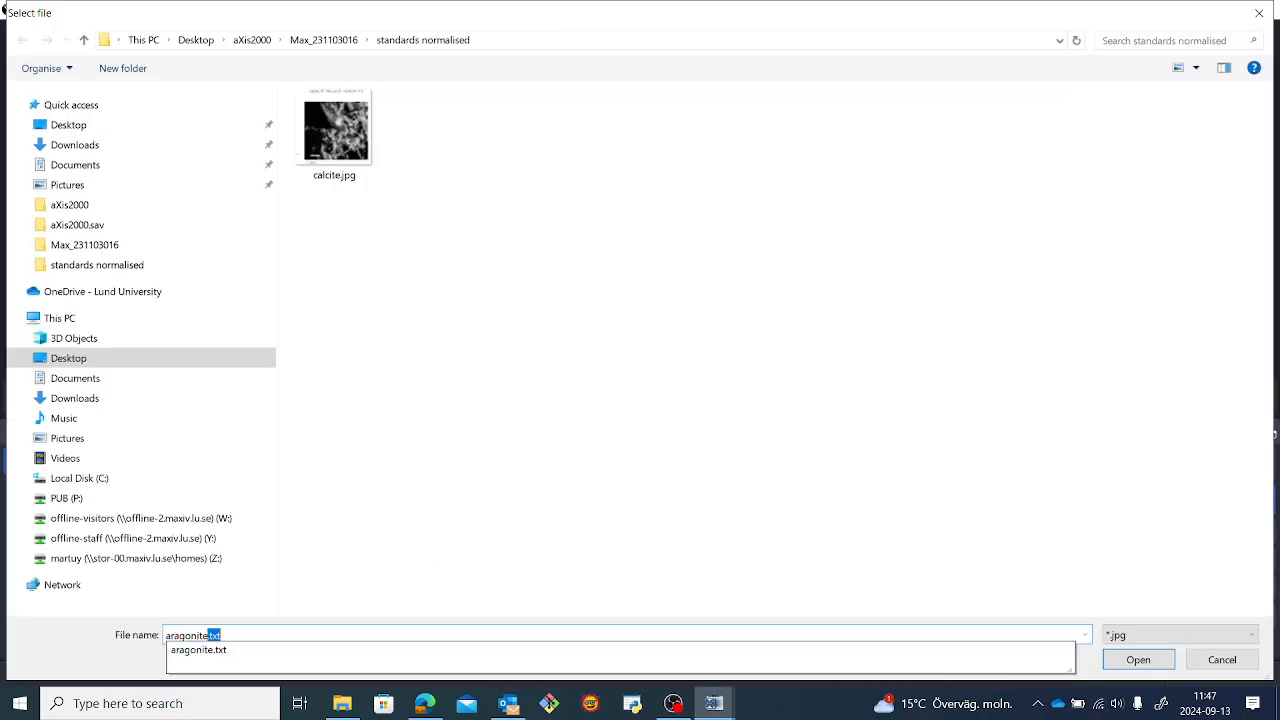
{"action": "type", "text": "ite"}
{"action": "key", "text": "BackSpace"}
{"action": "key", "text": "Return"}
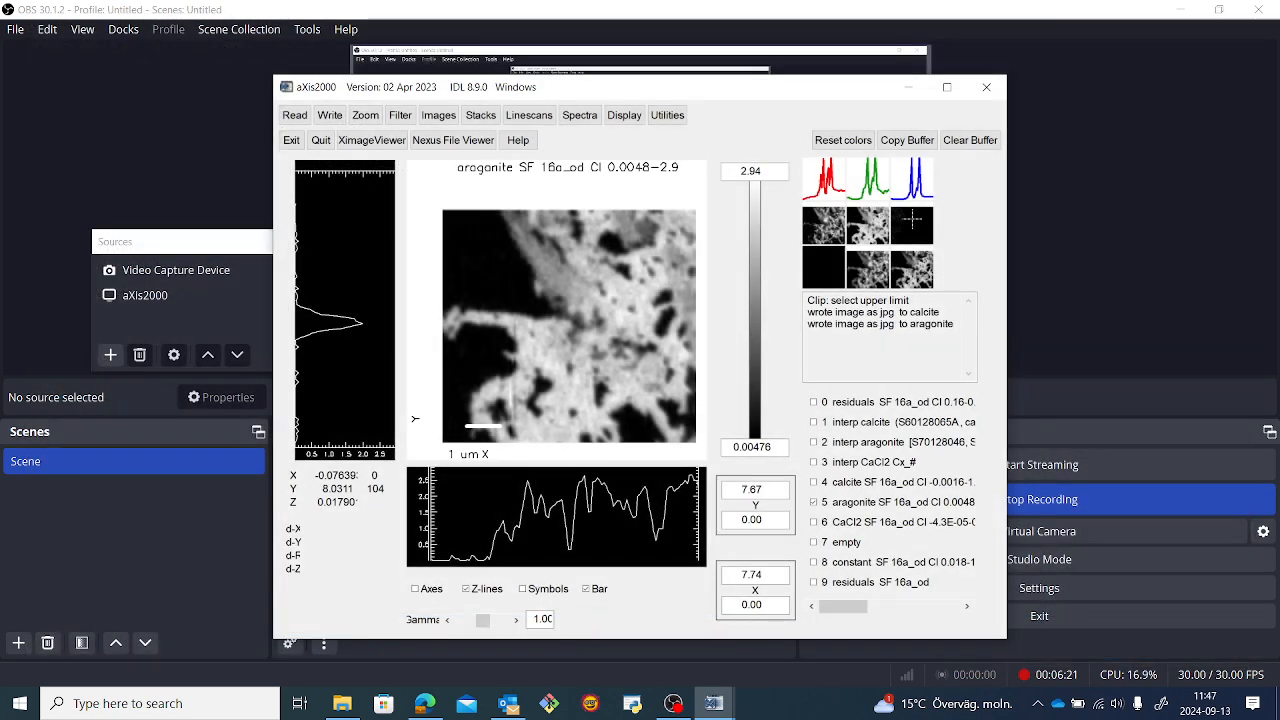
Export the clipped CaCl2 map as a JPG image named CaCl2 in the standards normalised folder.
{"action": "left_click", "coordinate": [912, 218]}
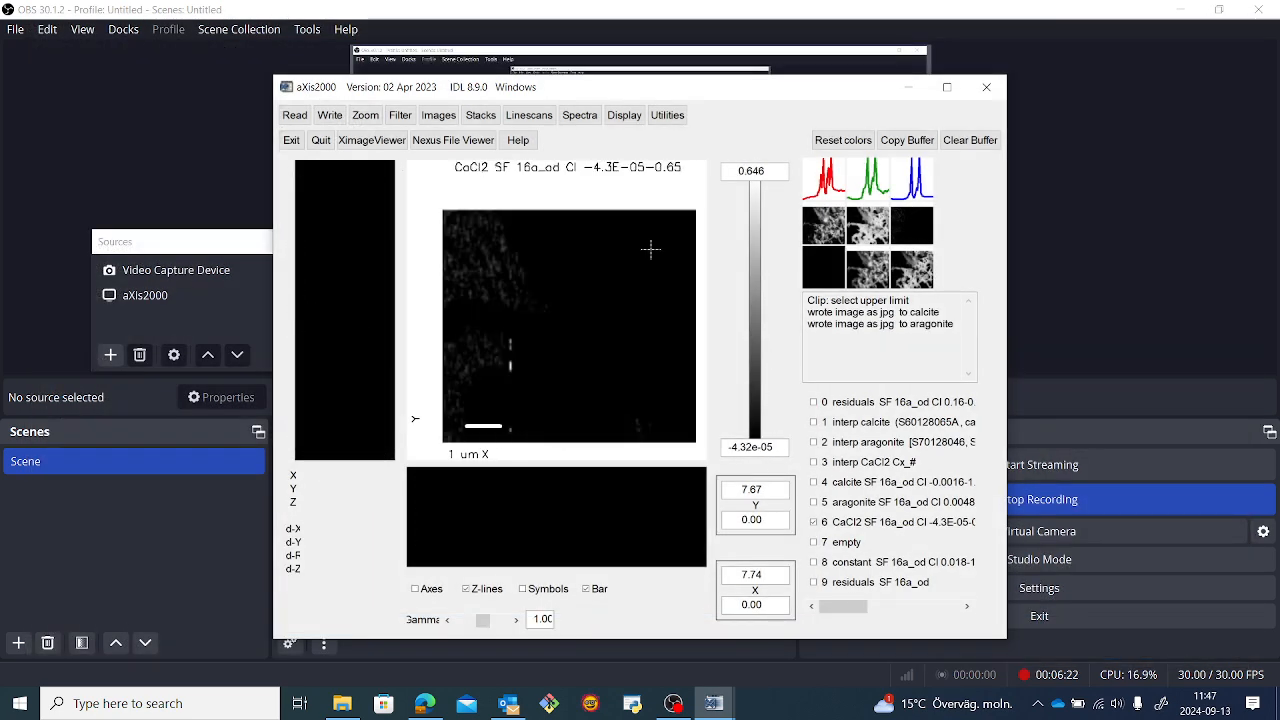
{"action": "left_click", "coordinate": [329, 113]}
{"action": "left_click", "coordinate": [527, 181]}
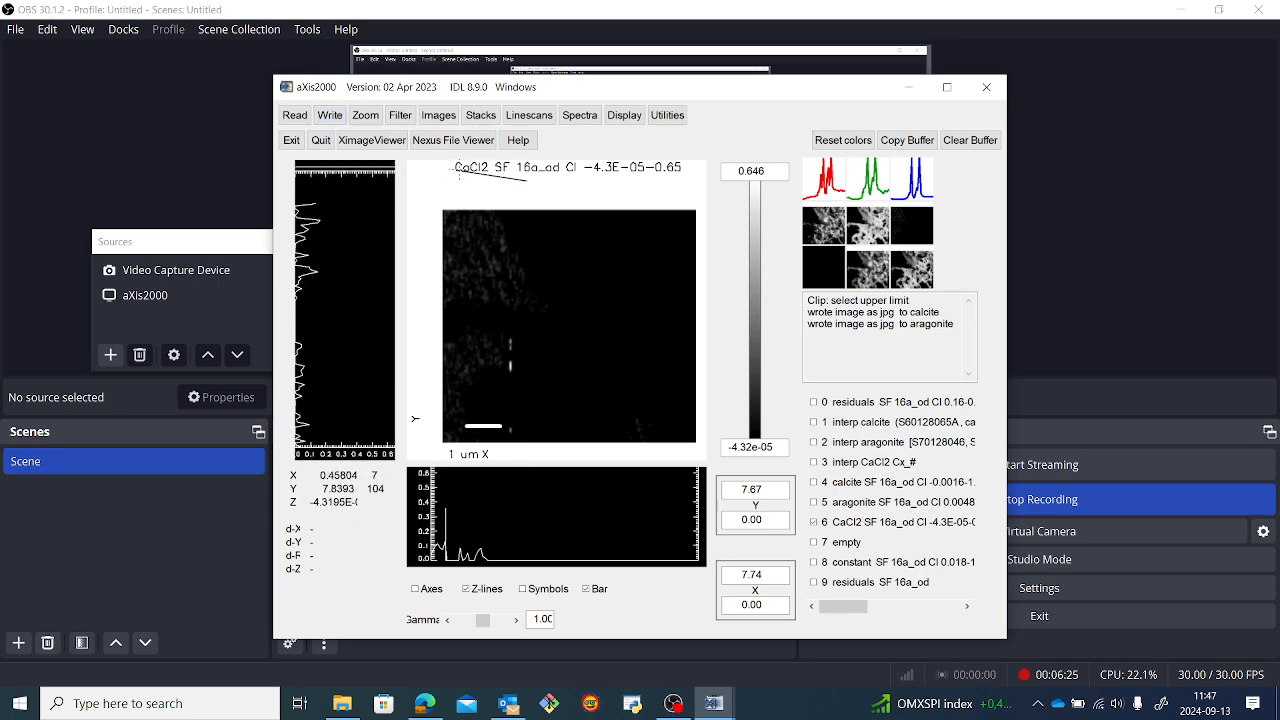
{"action": "left_click", "coordinate": [915, 224]}
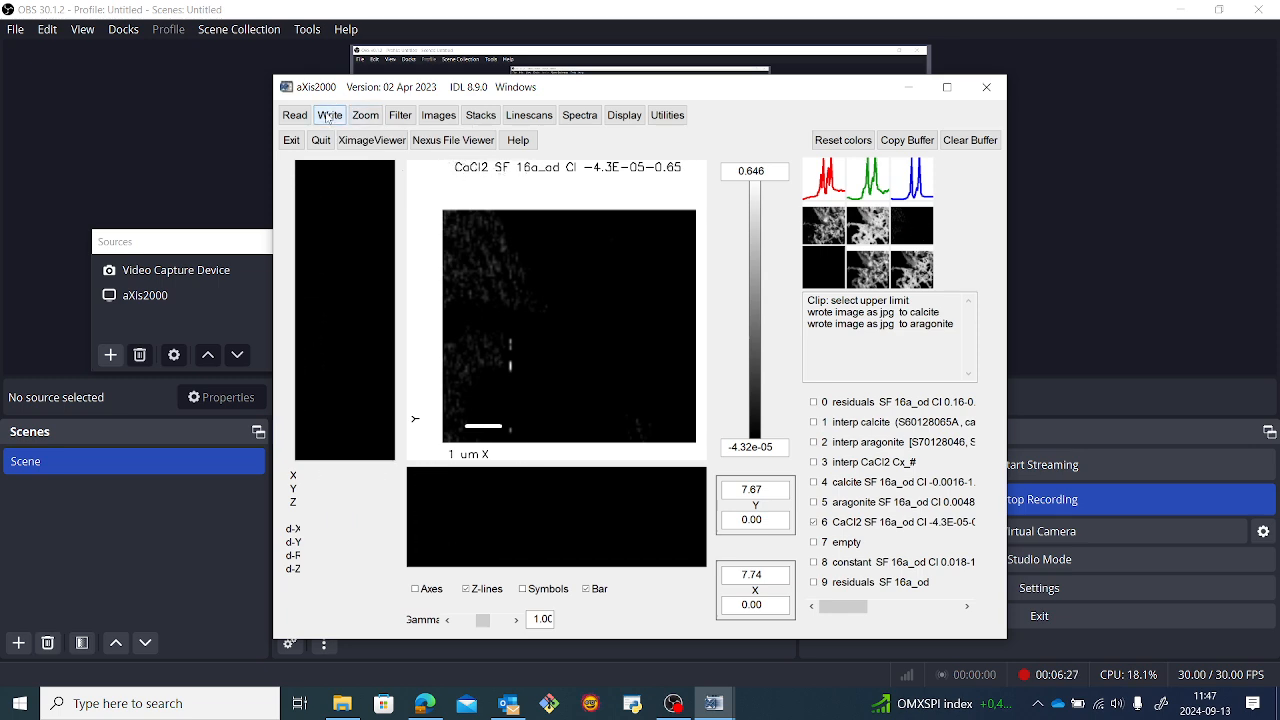
{"action": "left_click", "coordinate": [329, 115]}
{"action": "mouse_move", "coordinate": [365, 156]}
{"action": "mouse_move", "coordinate": [505, 175]}
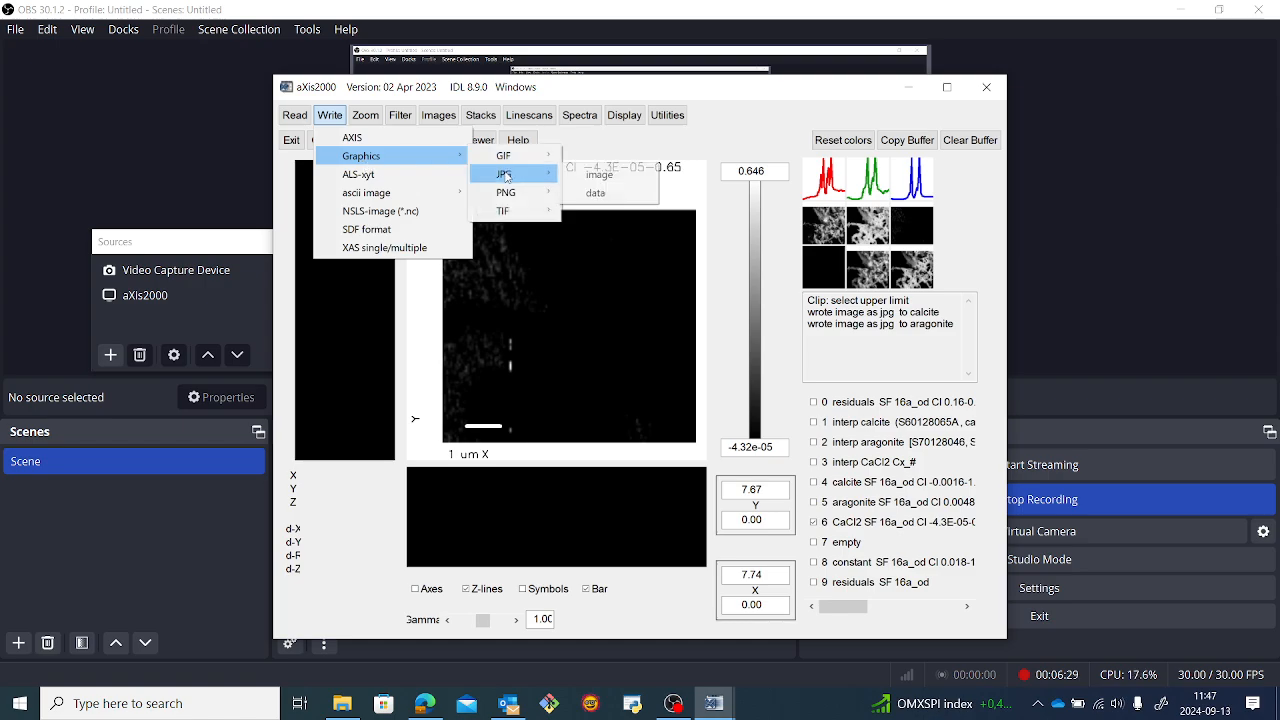
{"action": "left_click", "coordinate": [600, 175]}
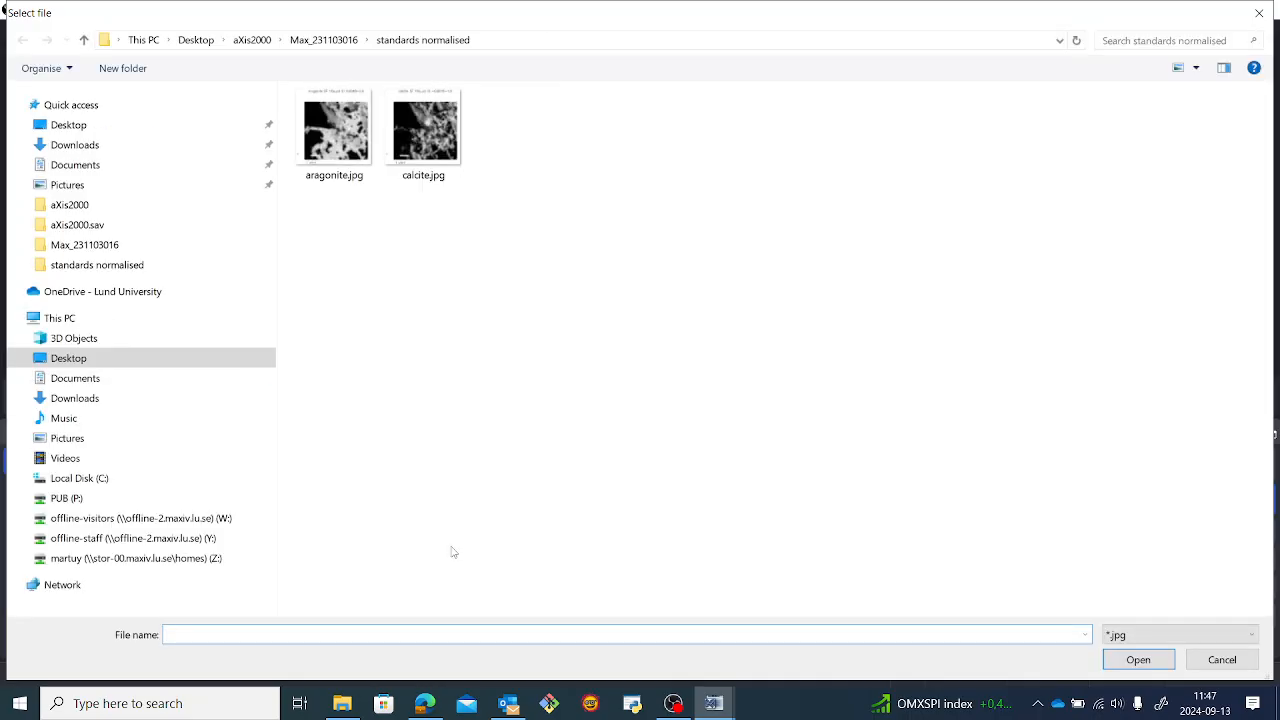
{"action": "type", "text": "CaCl2."}
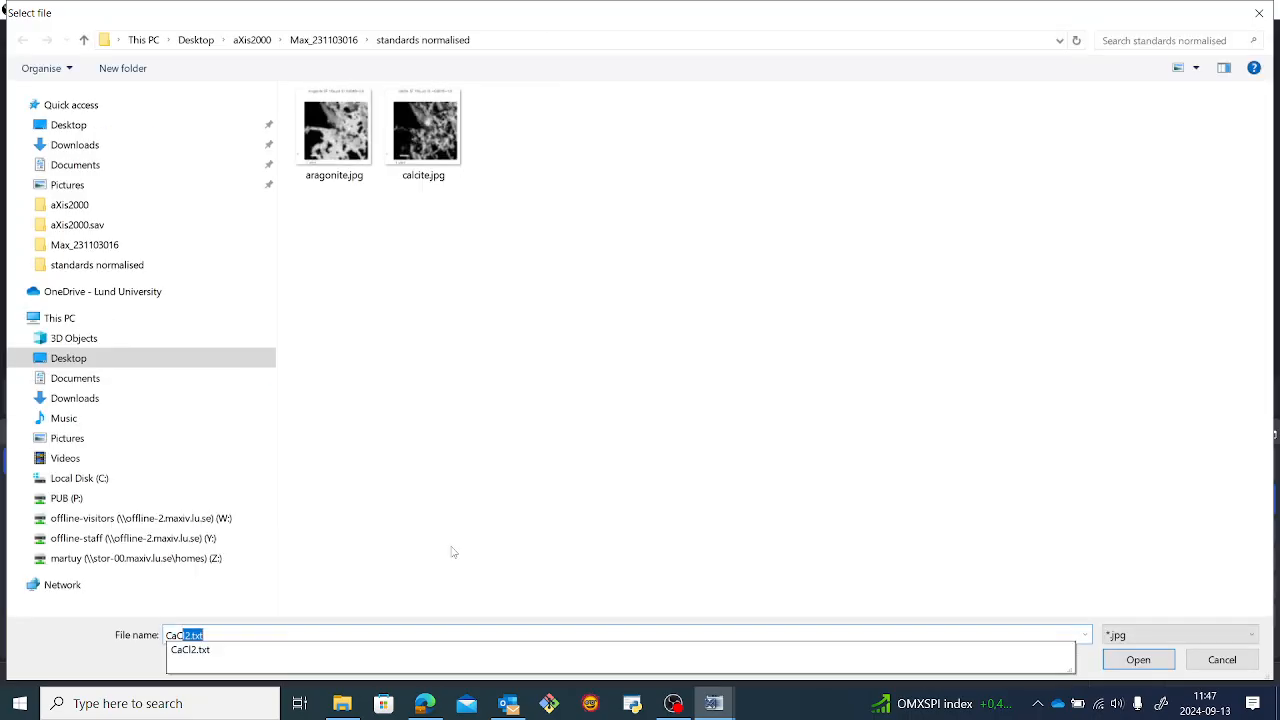
{"action": "key", "text": "BackSpace"}
{"action": "key", "text": "Return"}
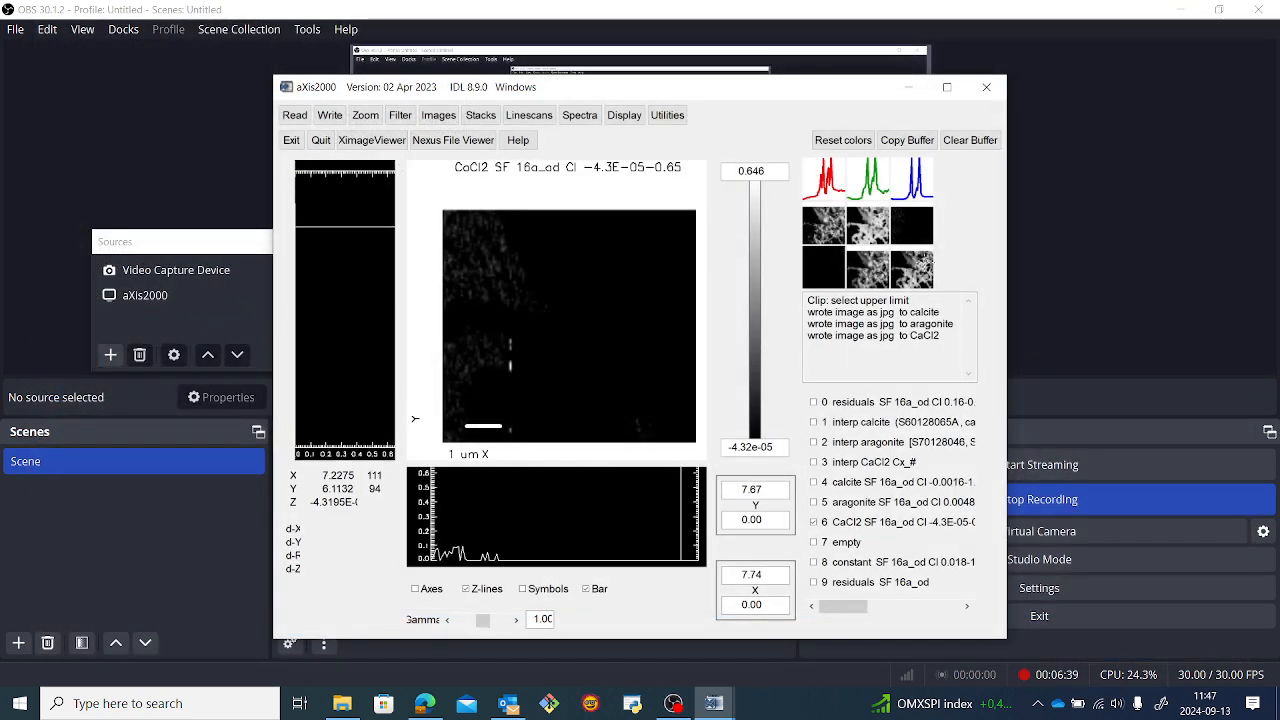
Create an RGB composite with calcite as red, CaCl2 as green and aragonite as blue, autoscaling each component, and save it as RGB1.tif.
{"action": "left_click", "coordinate": [838, 226]}
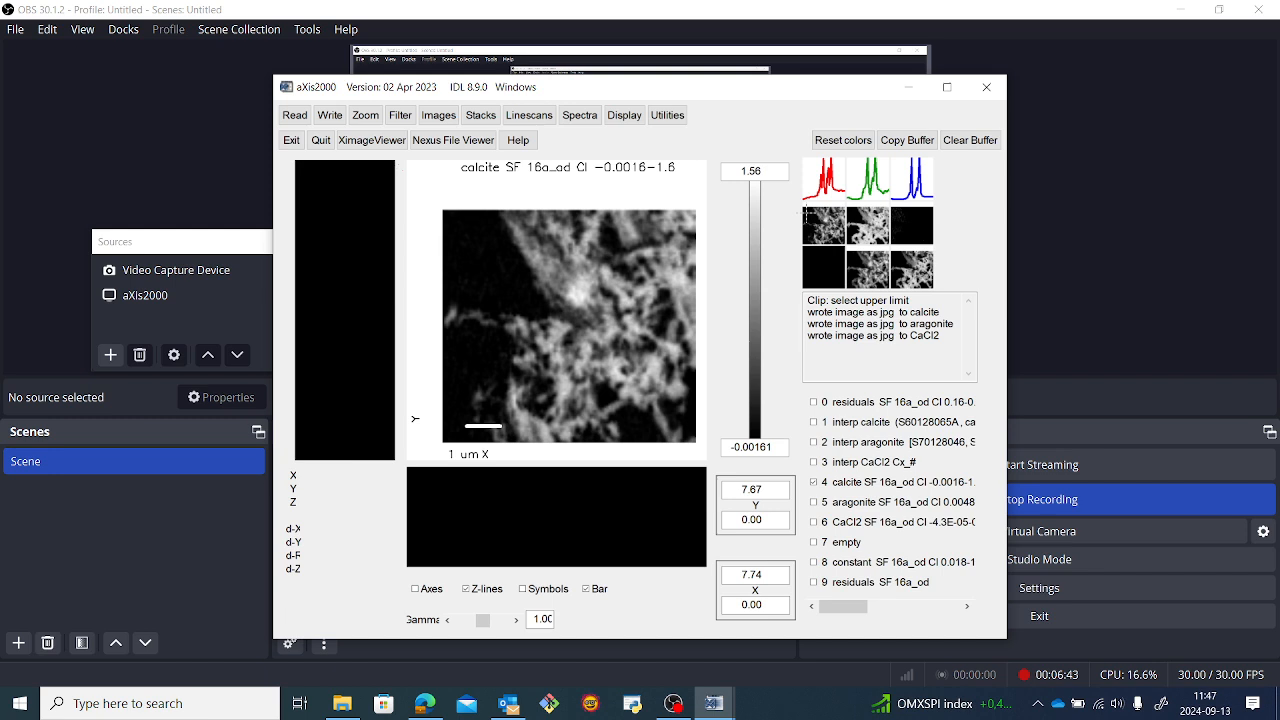
{"action": "left_click", "coordinate": [624, 117]}
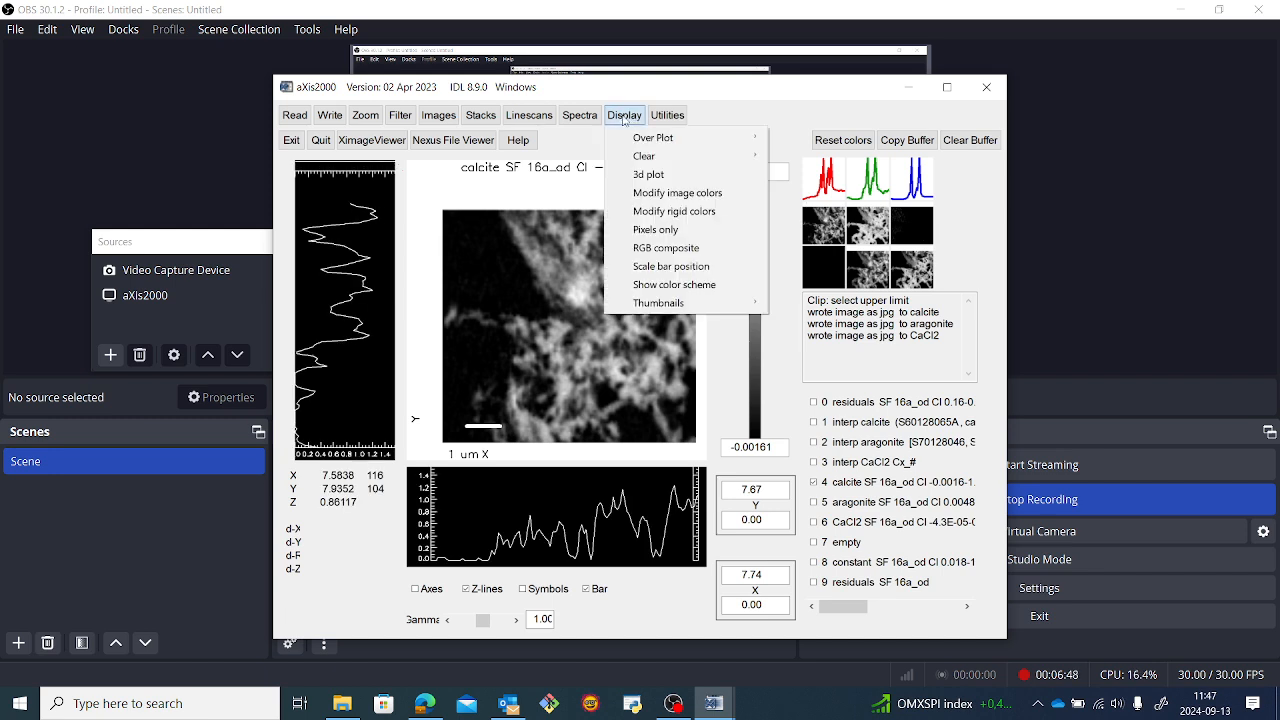
{"action": "left_click", "coordinate": [666, 250]}
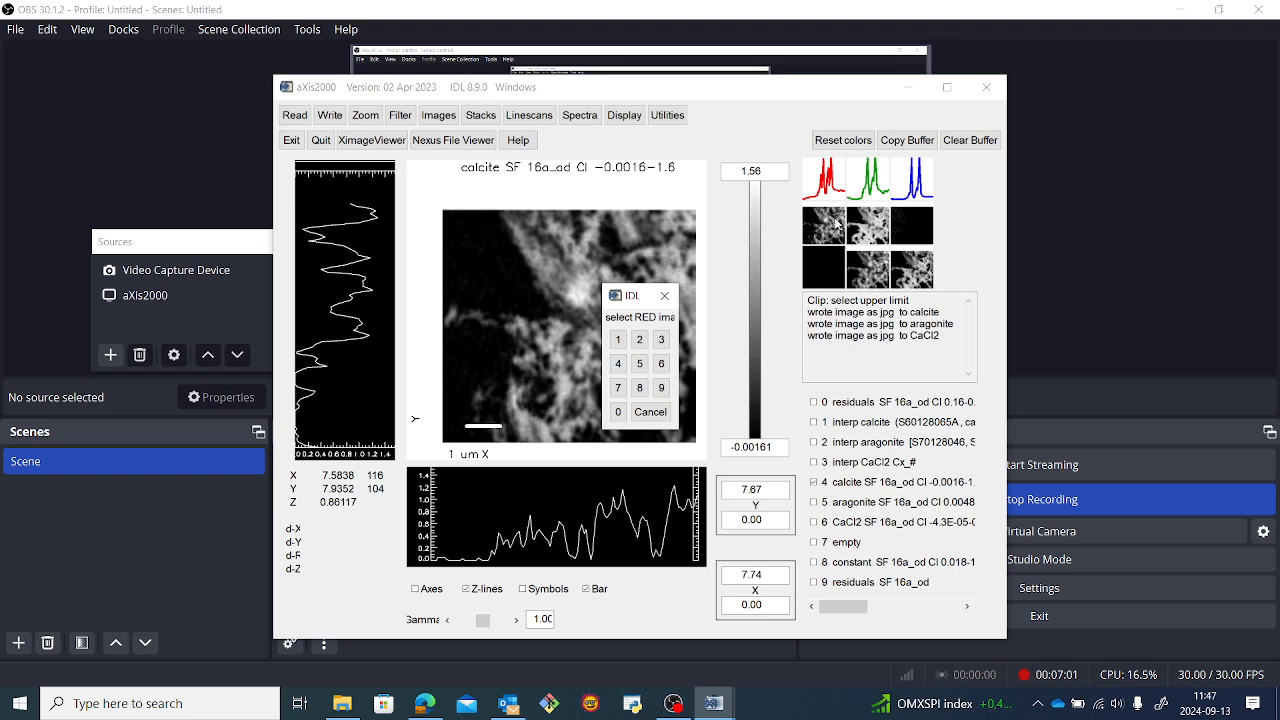
{"action": "left_click", "coordinate": [621, 365]}
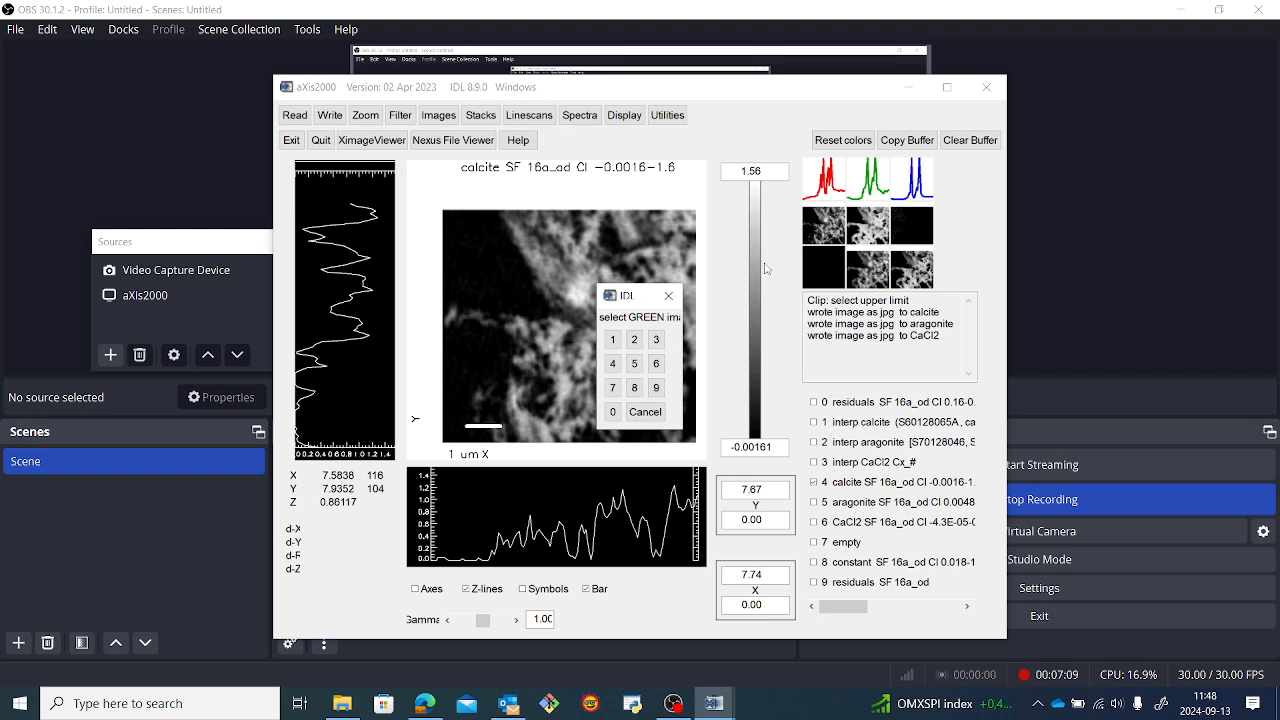
{"action": "left_click", "coordinate": [657, 368]}
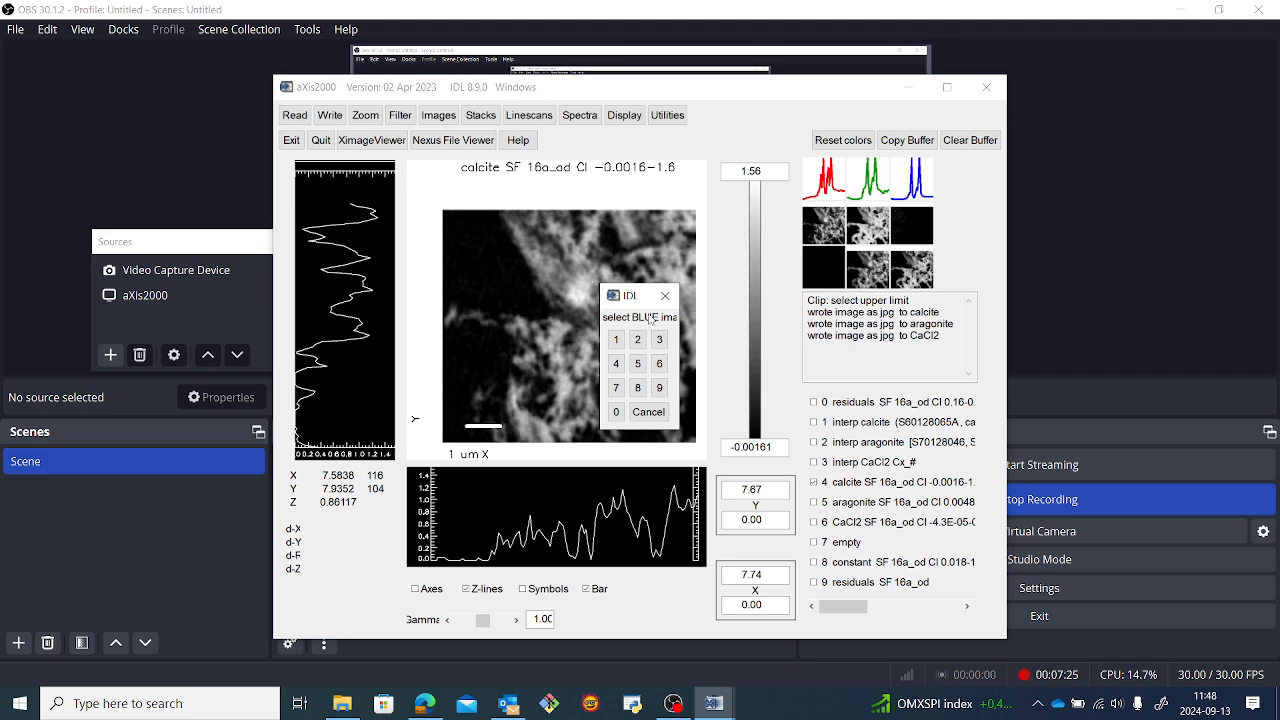
{"action": "left_click", "coordinate": [639, 365]}
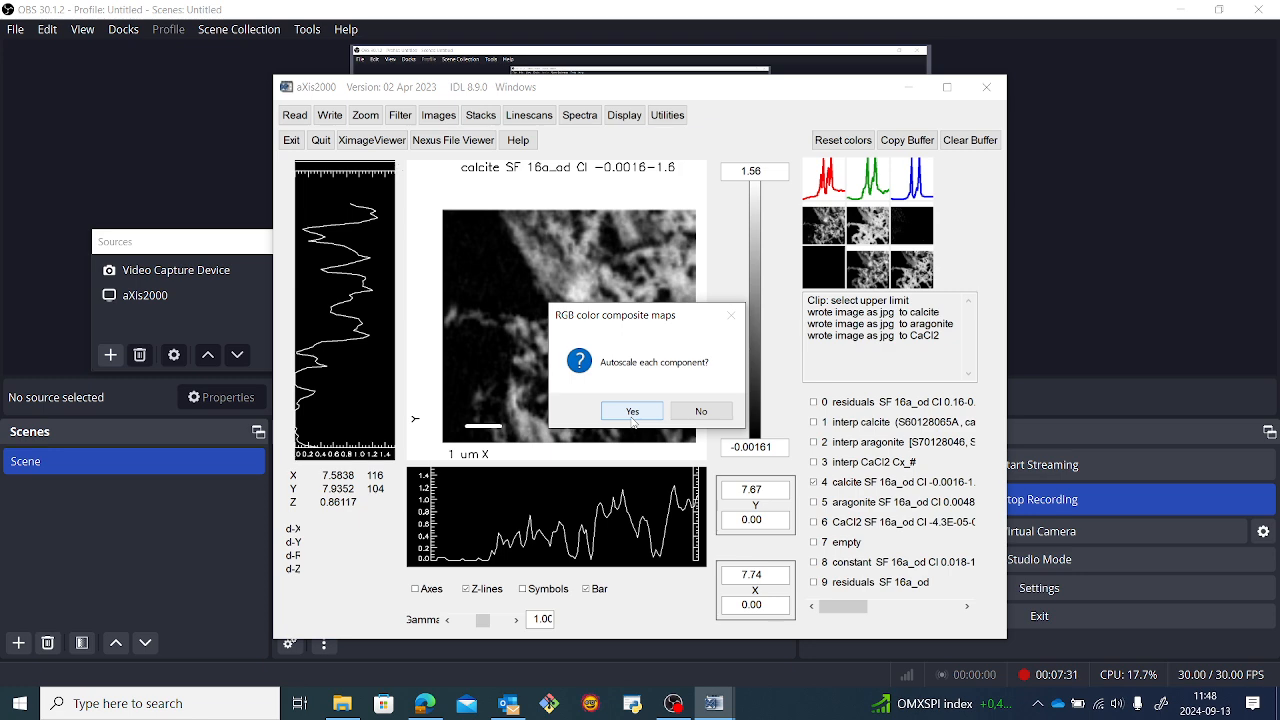
{"action": "left_click", "coordinate": [633, 412]}
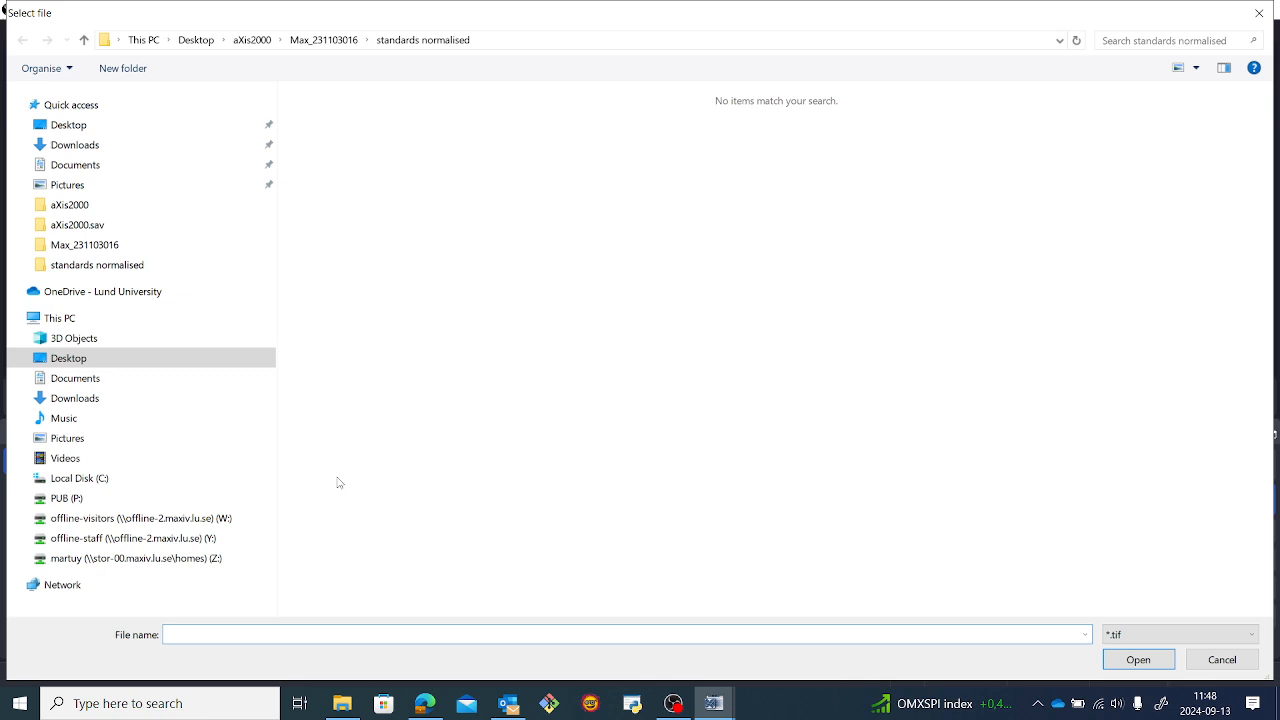
{"action": "type", "text": "RGB1"}
{"action": "key", "text": "Return"}
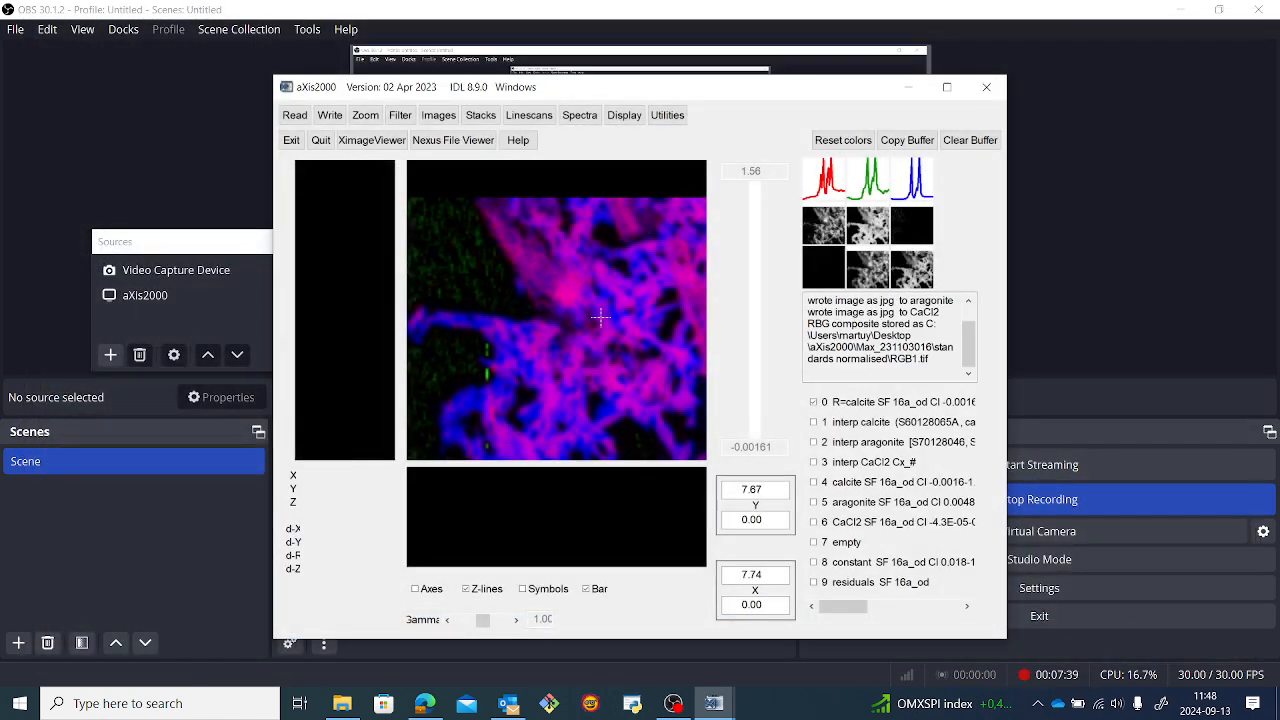
Create a second RGB composite with calcite red, CaCl2 green and aragonite blue, without autoscaling the components, and save it as RGB2.tif.
{"action": "left_click", "coordinate": [625, 116]}
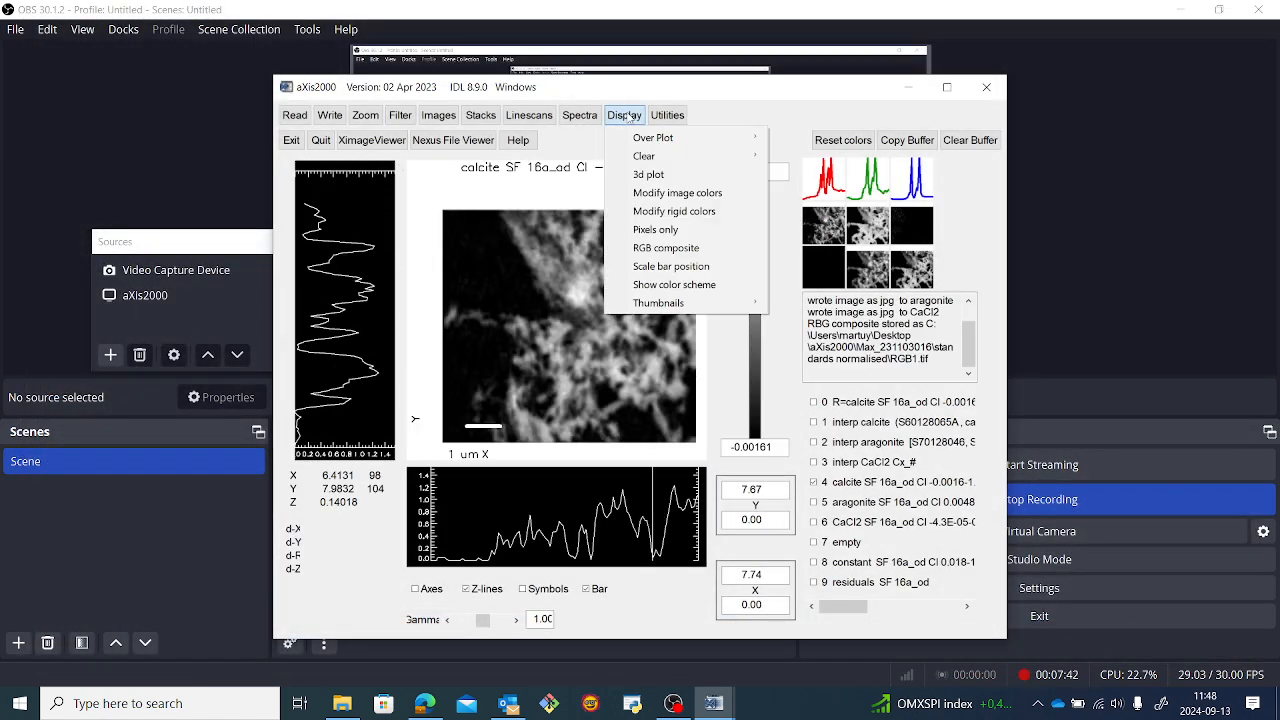
{"action": "left_click", "coordinate": [672, 250]}
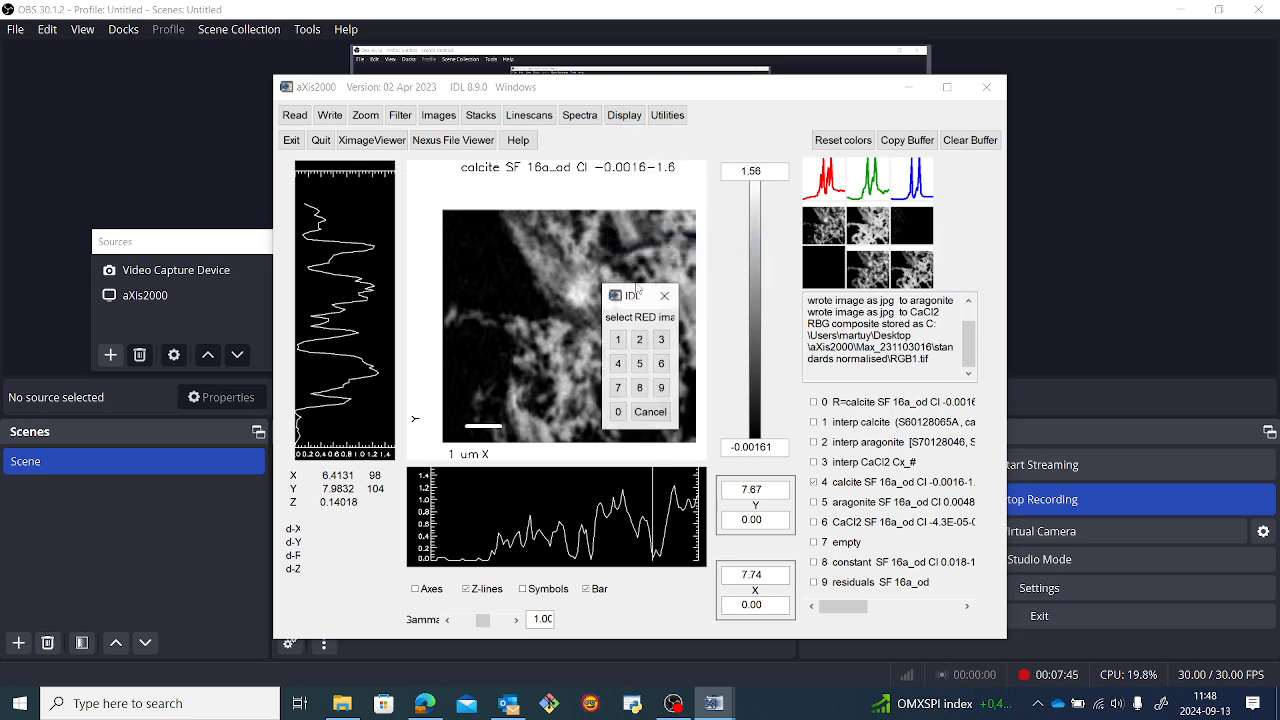
{"action": "left_click", "coordinate": [621, 366]}
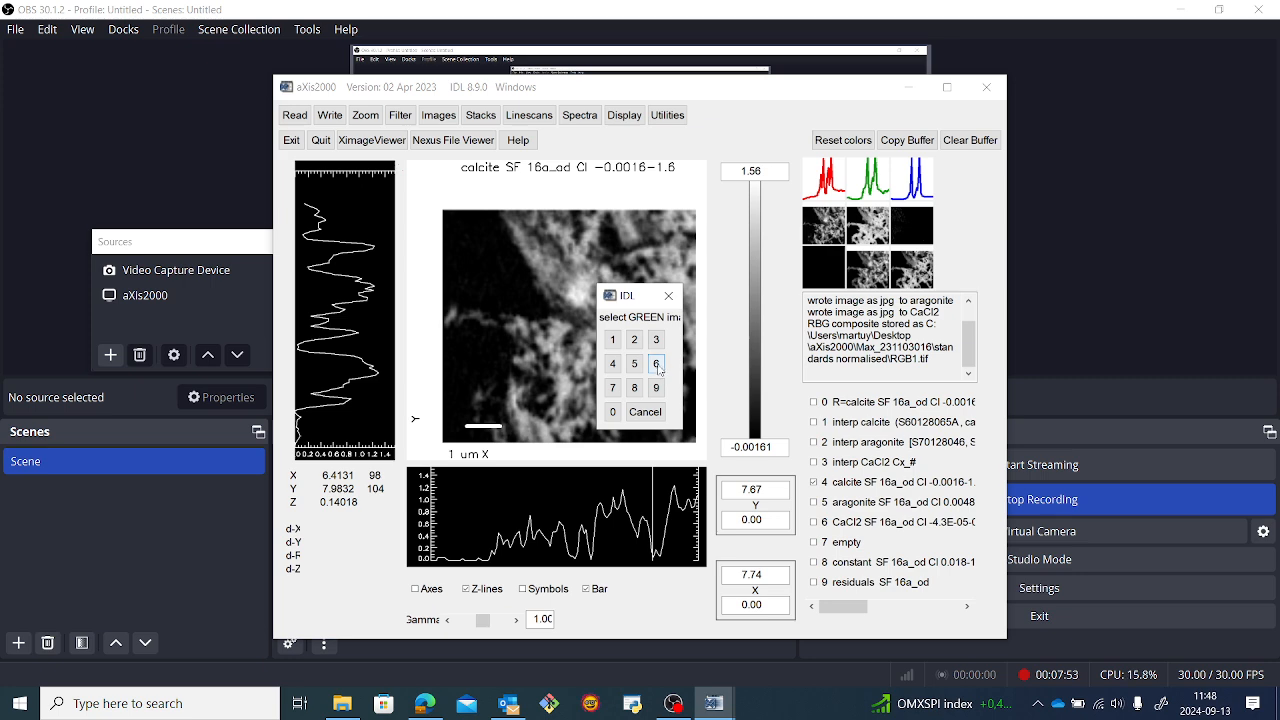
{"action": "left_click", "coordinate": [657, 366]}
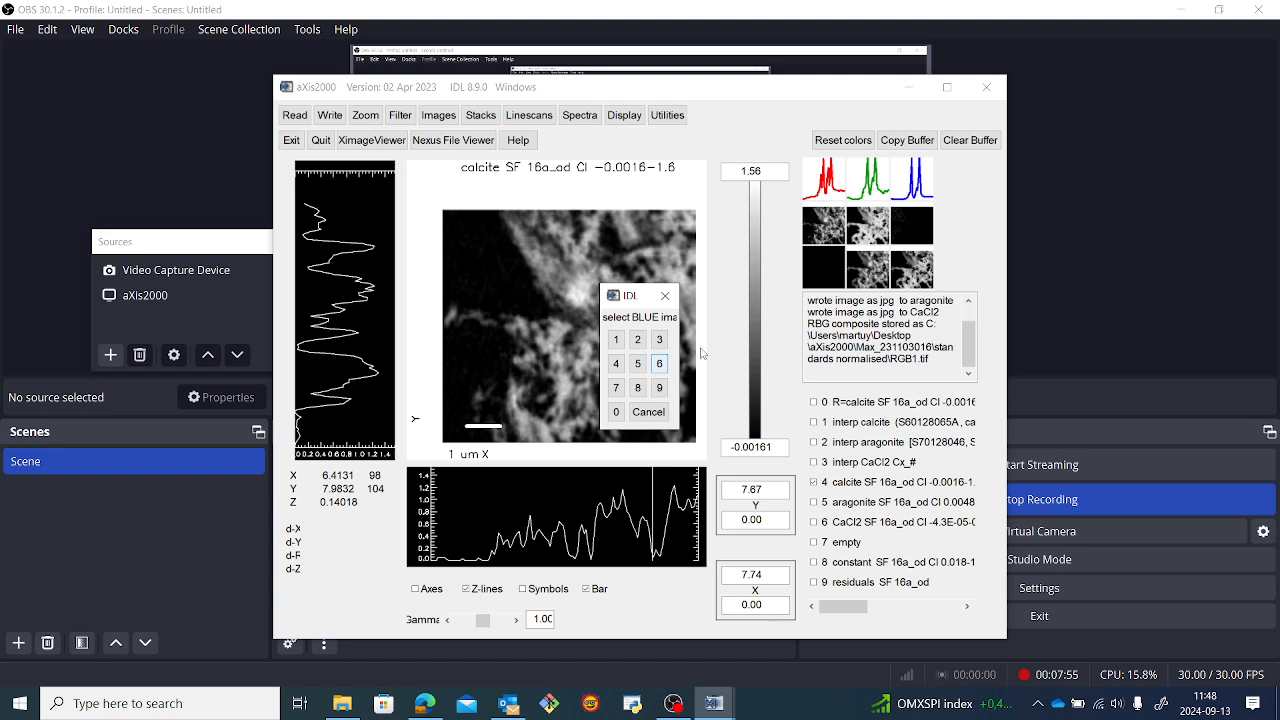
{"action": "left_click", "coordinate": [636, 363]}
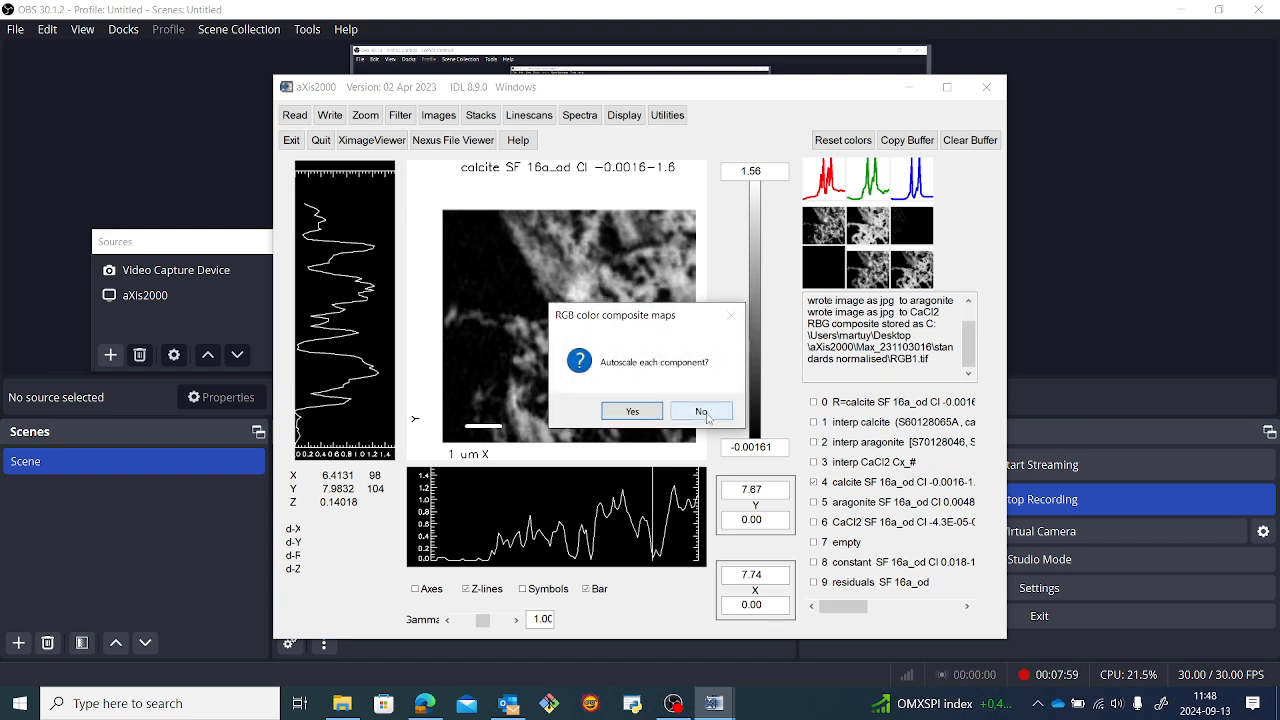
{"action": "left_click", "coordinate": [702, 411]}
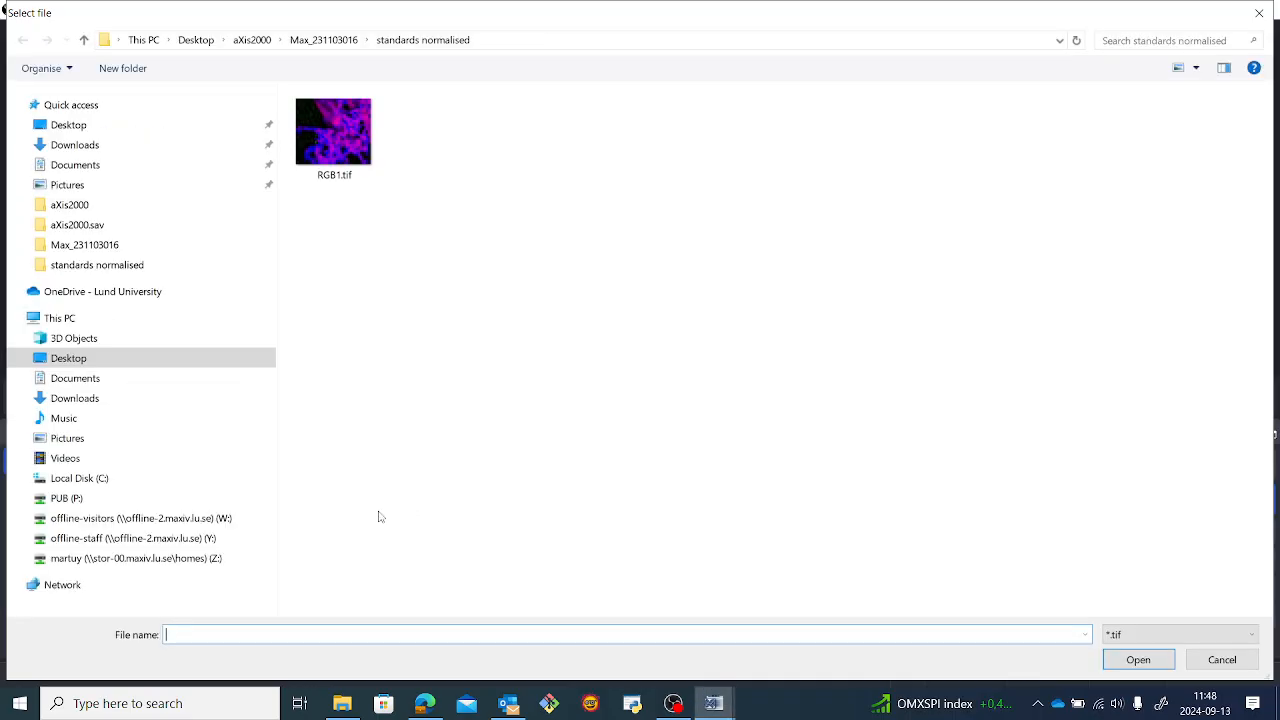
{"action": "type", "text": "RGB"}
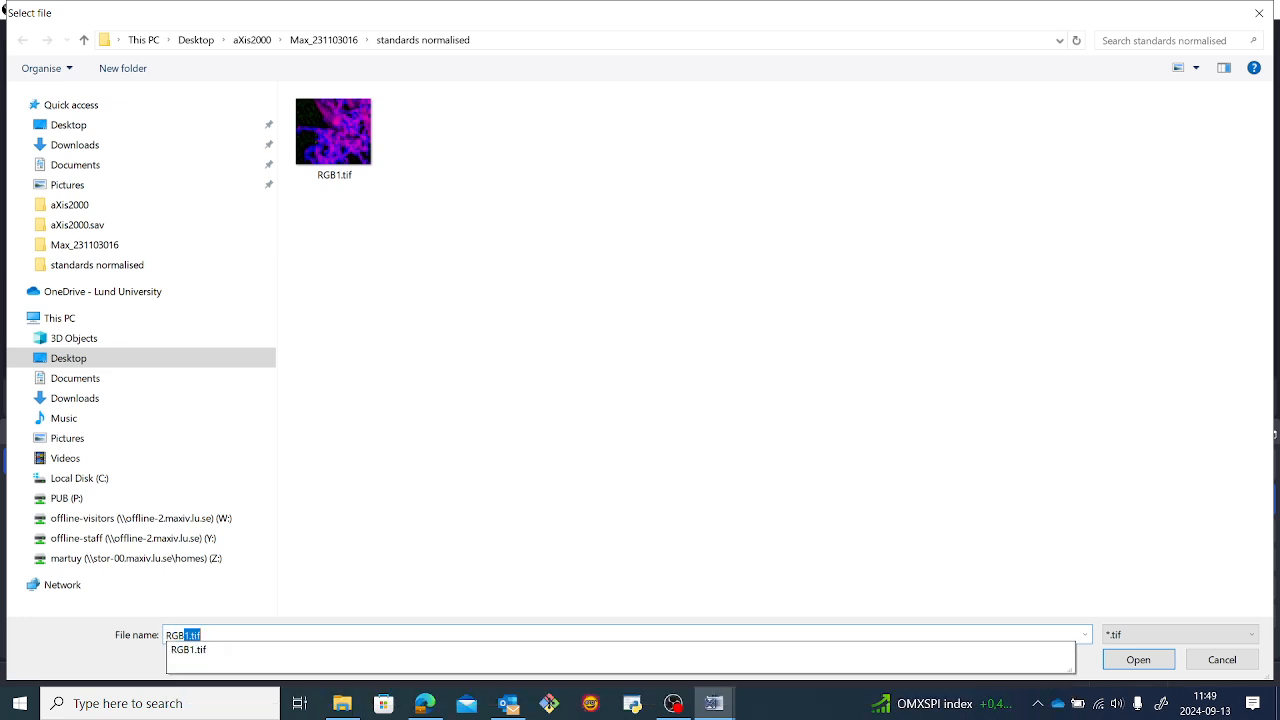
{"action": "type", "text": "2"}
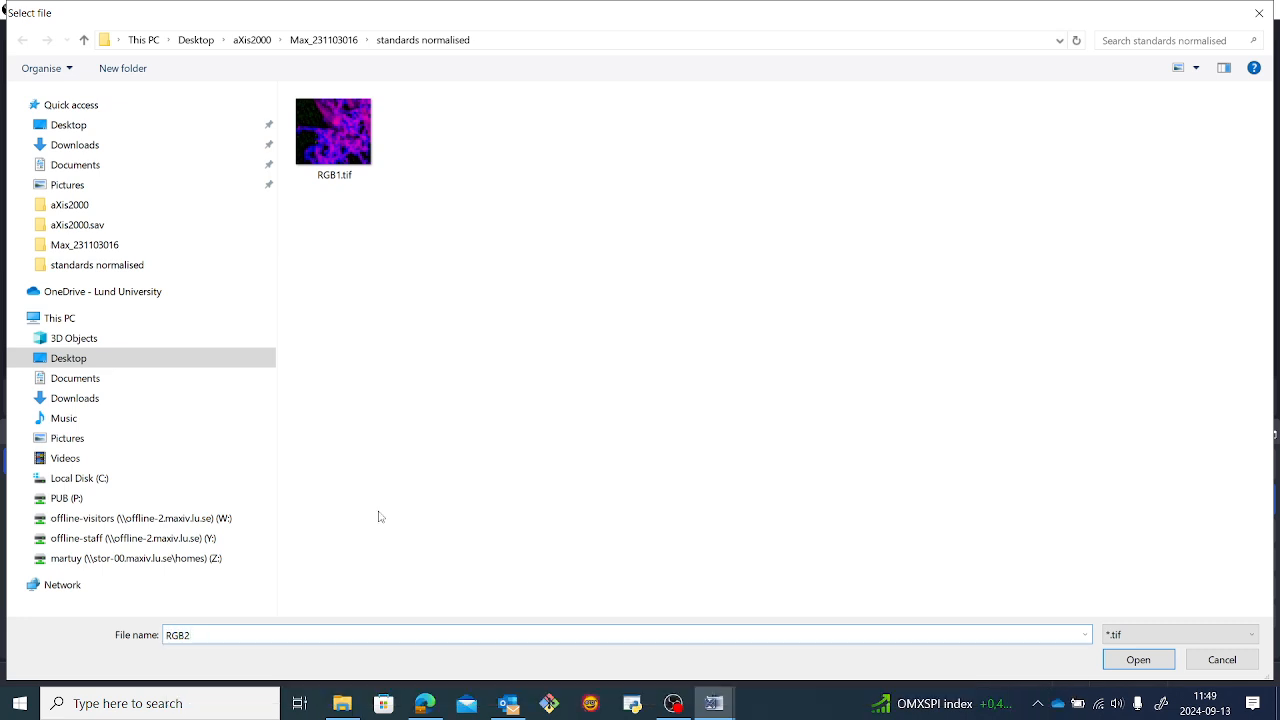
{"action": "key", "text": "Return"}
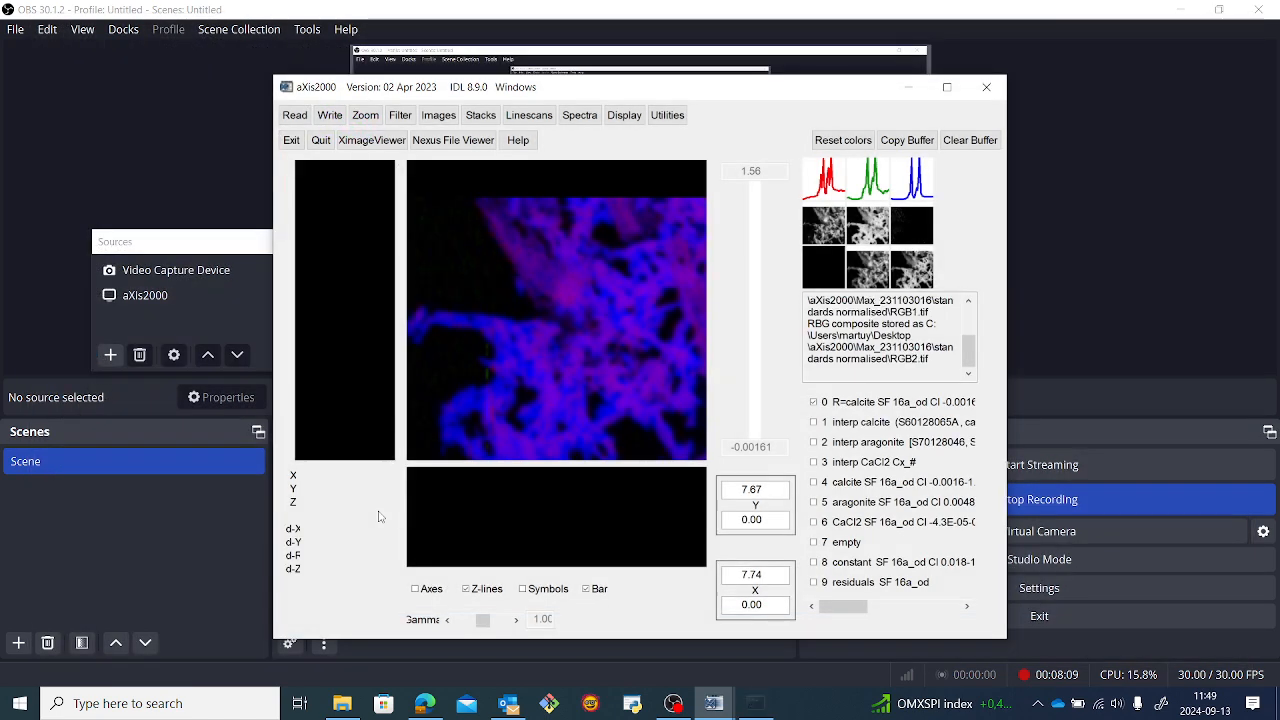